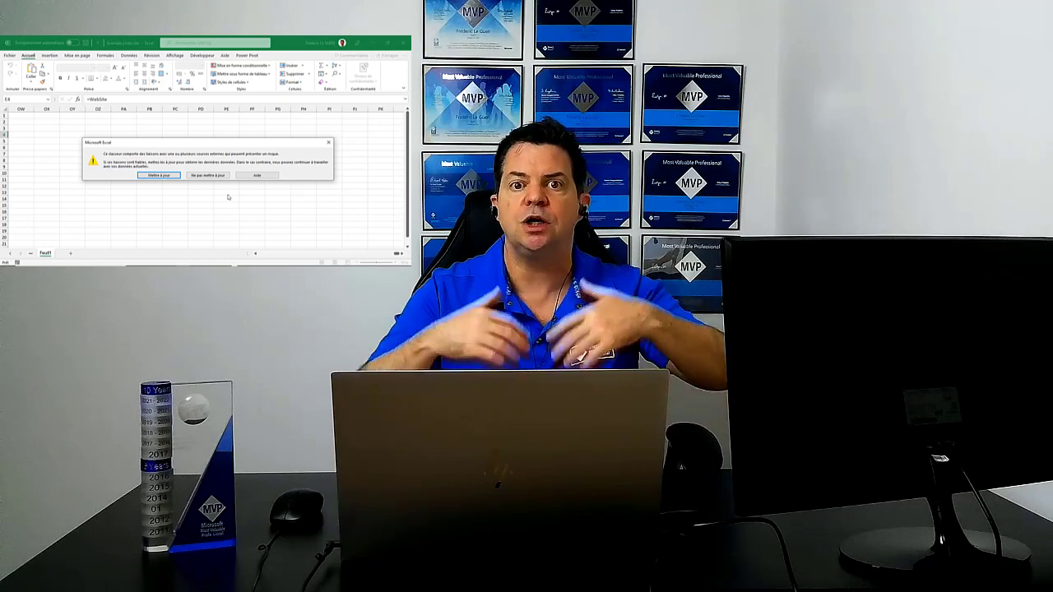
# - Try to update the workbook's external links and dismiss the alerts about the missing source file
pyautogui.click(164, 176)
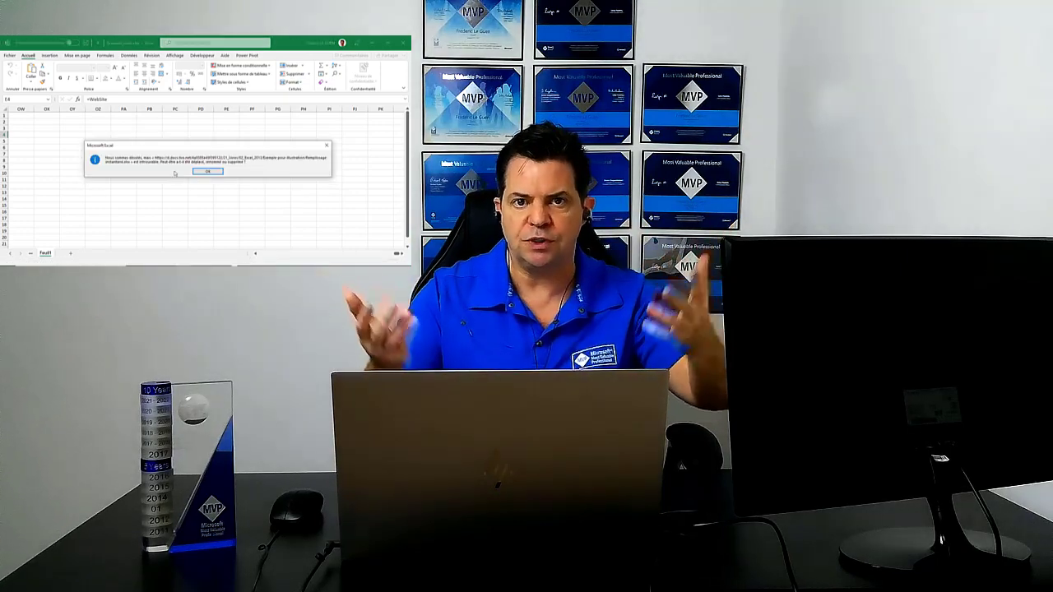
pyautogui.click(216, 173)
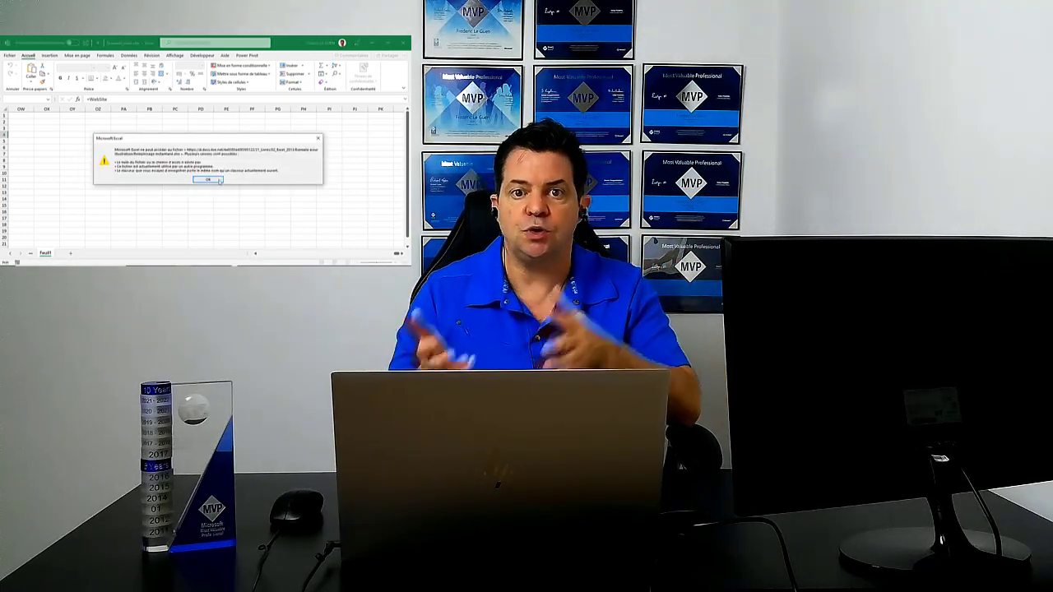
pyautogui.click(215, 178)
pyautogui.click(182, 176)
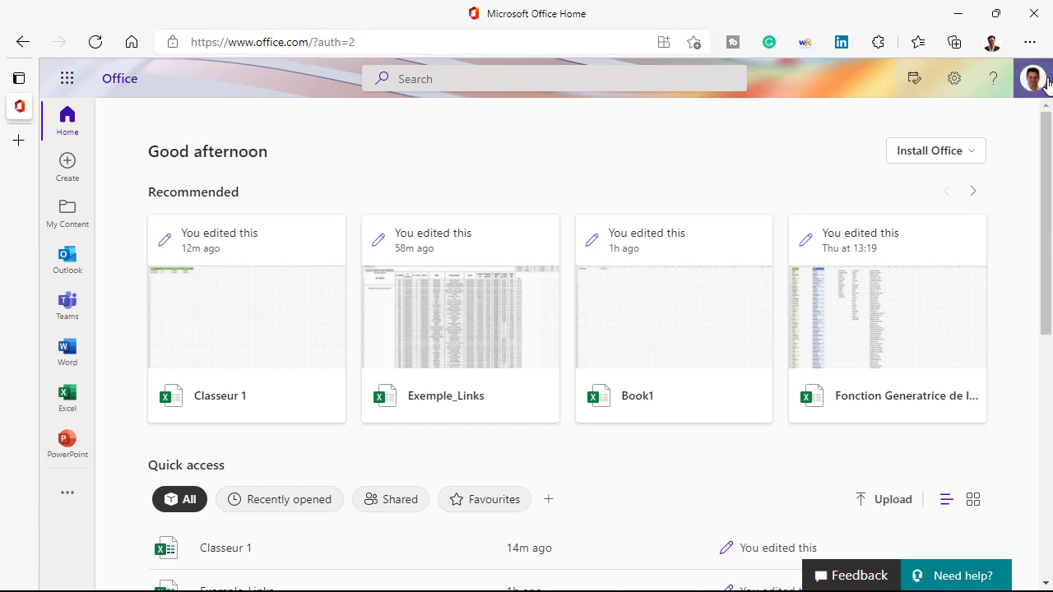
# - Open the Exemple_Links workbook in Excel for the web, choosing an account to sign in with
pyautogui.scroll(-3, 690, 173)
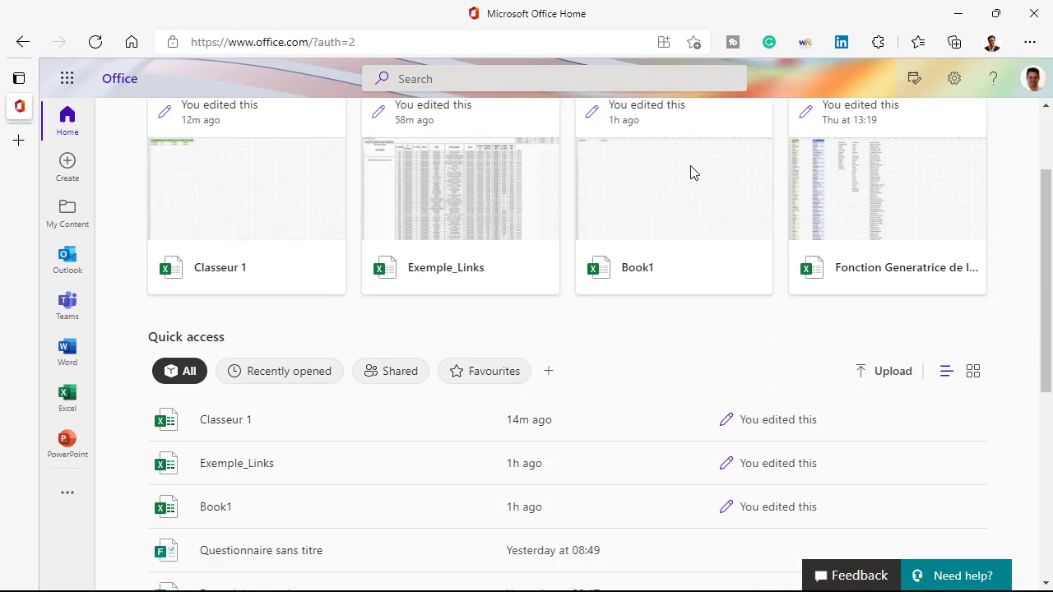
pyautogui.click(238, 372)
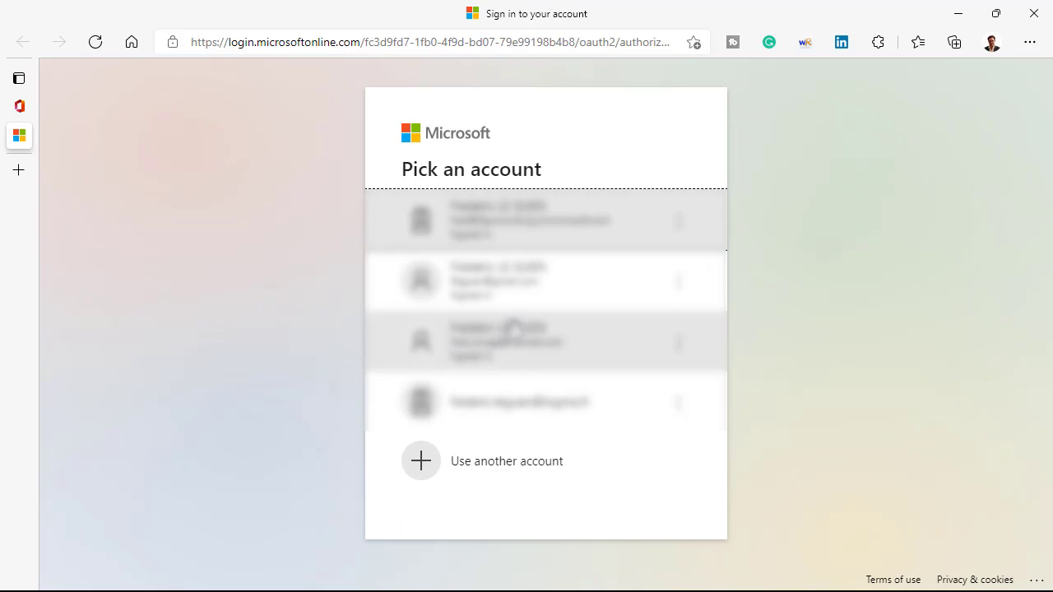
pyautogui.click(546, 229)
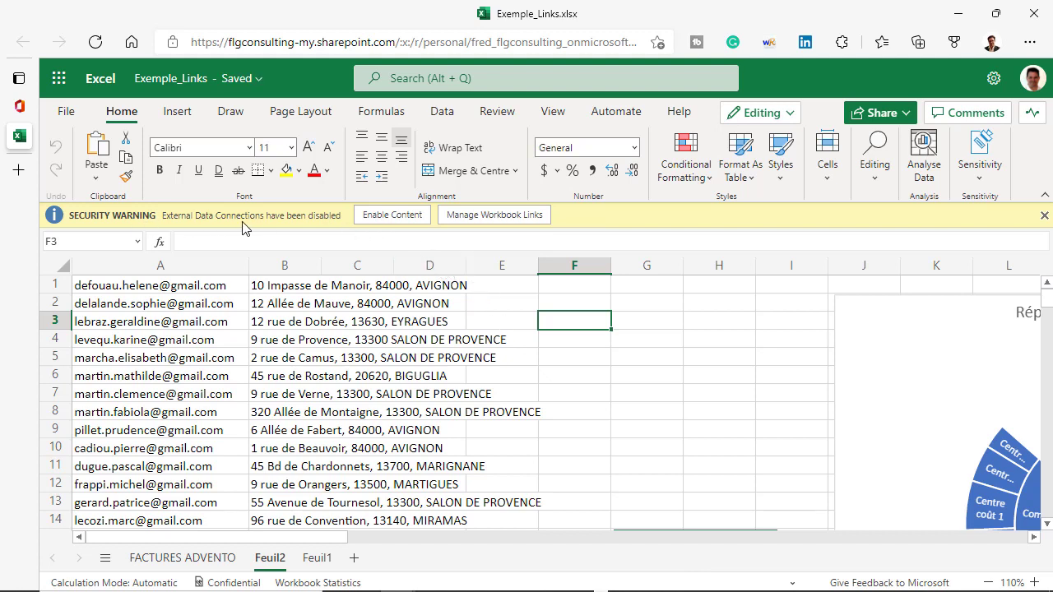
# - Enable the external data connections in Exemple_Links and open the workbook links list with its general options
pyautogui.click(370, 215)
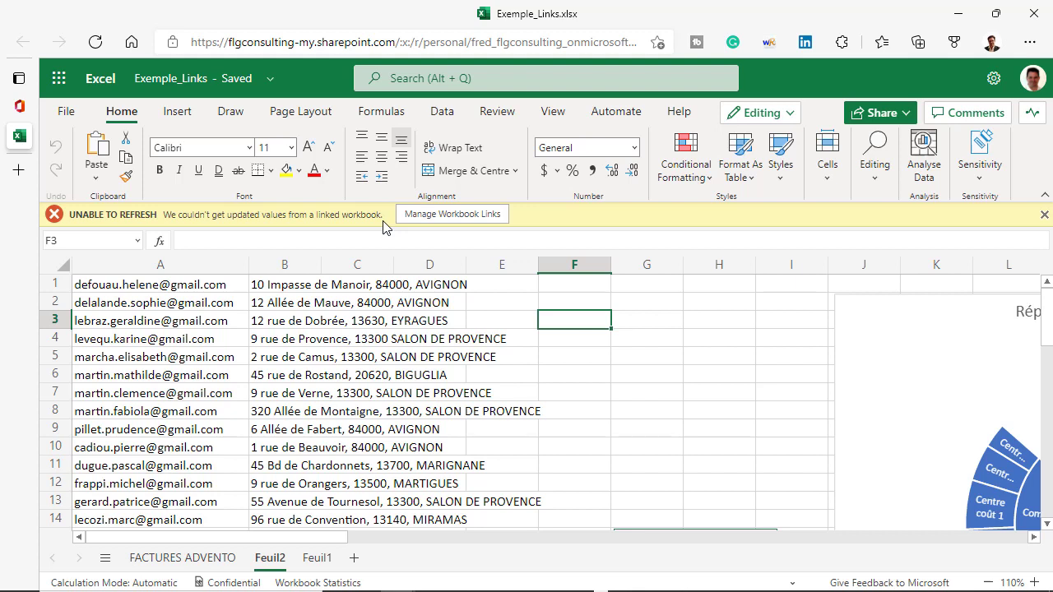
pyautogui.click(405, 218)
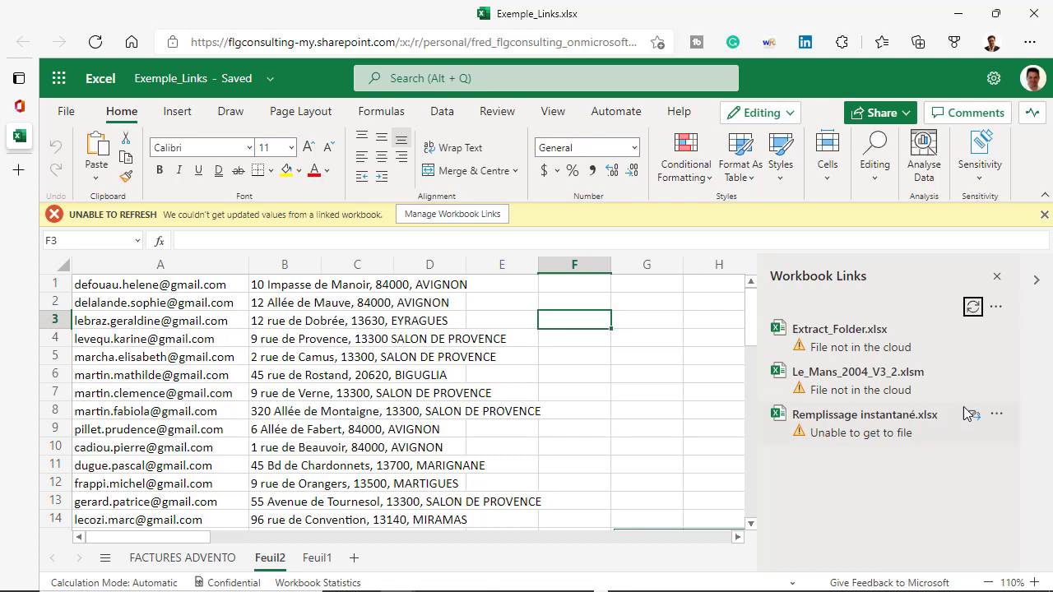
pyautogui.click(997, 307)
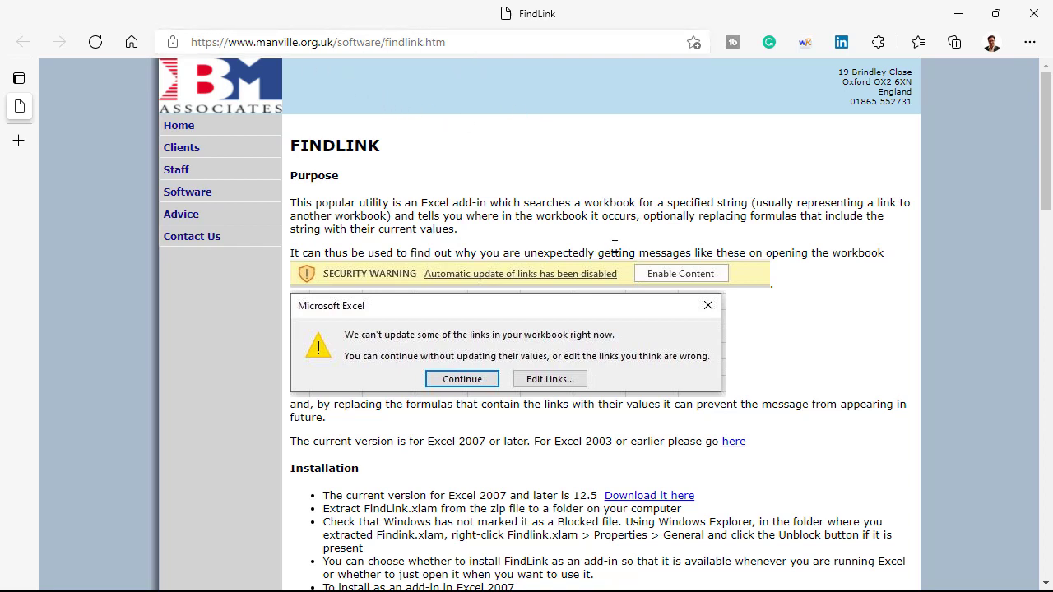
# - Download the FindLink archive into the Documents\Add-ins folder and extract findlink.zip to a findlink subfolder
pyautogui.click(657, 498)
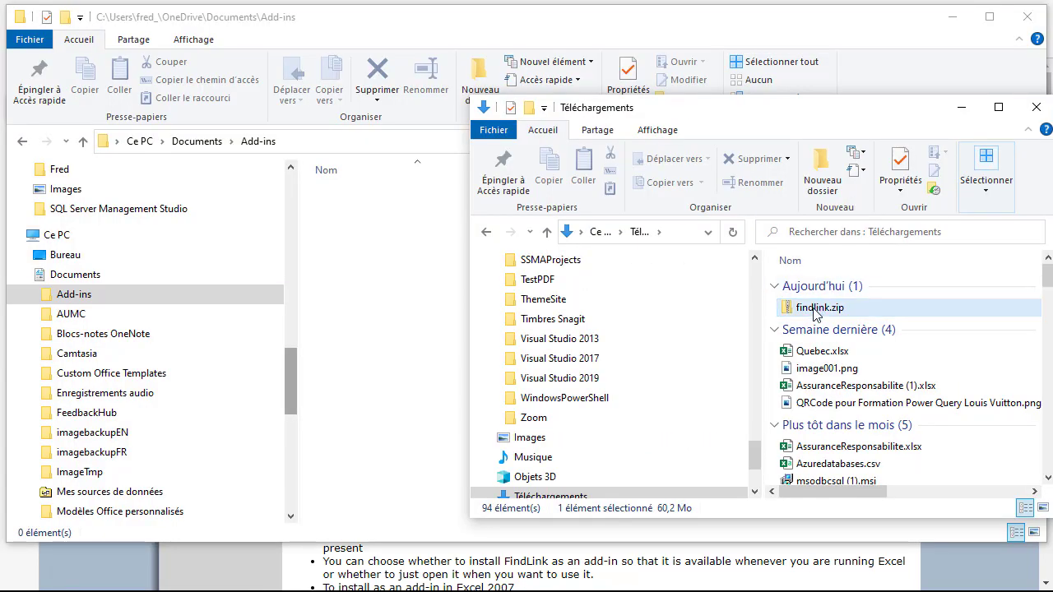
pyautogui.moveTo(814, 315); pyautogui.dragTo(386, 321)
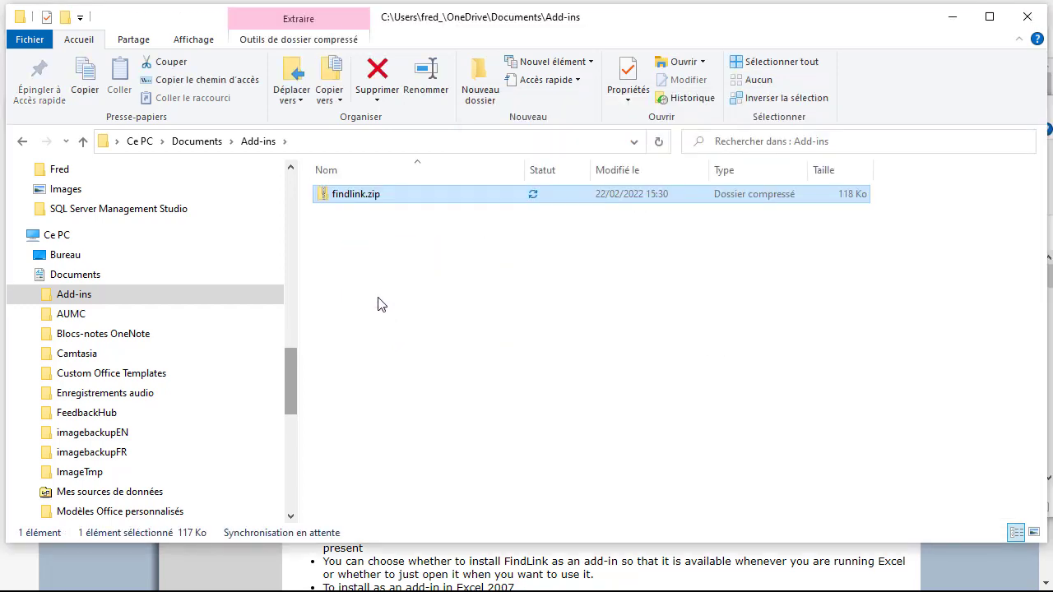
pyautogui.rightClick(349, 199)
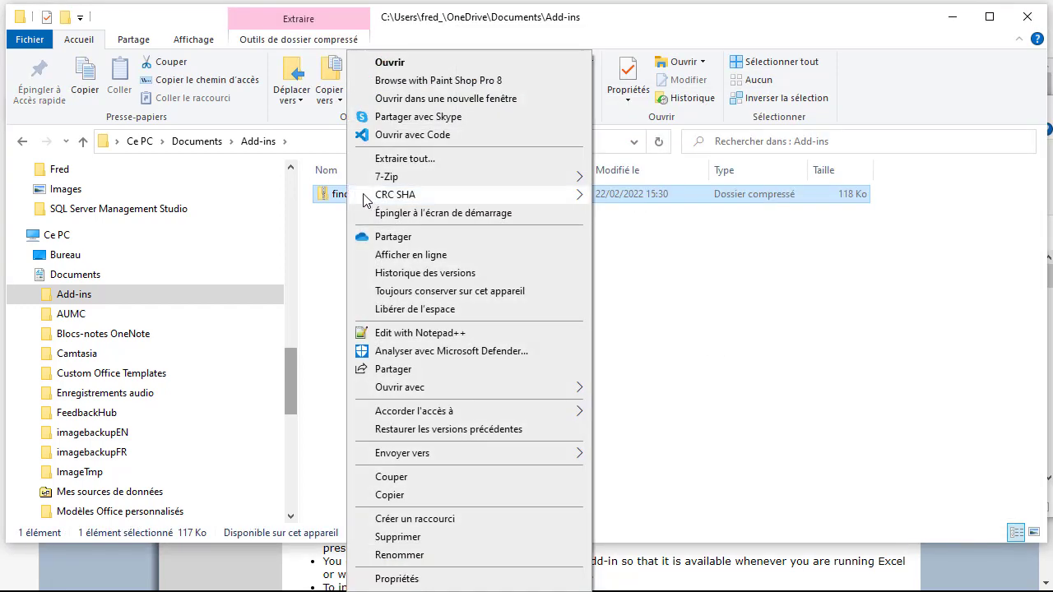
pyautogui.moveTo(424, 178)
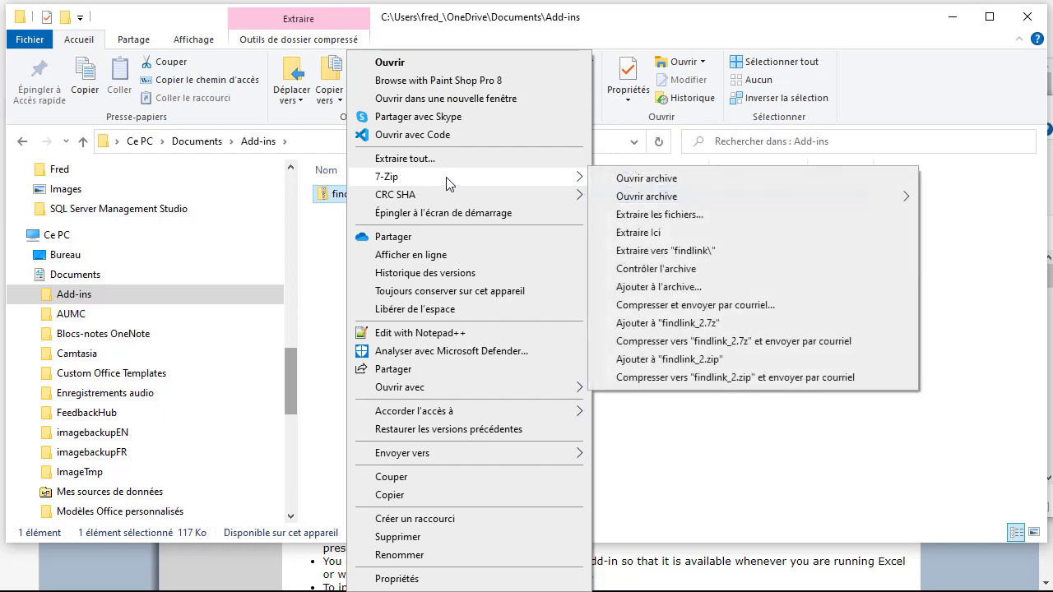
pyautogui.click(646, 251)
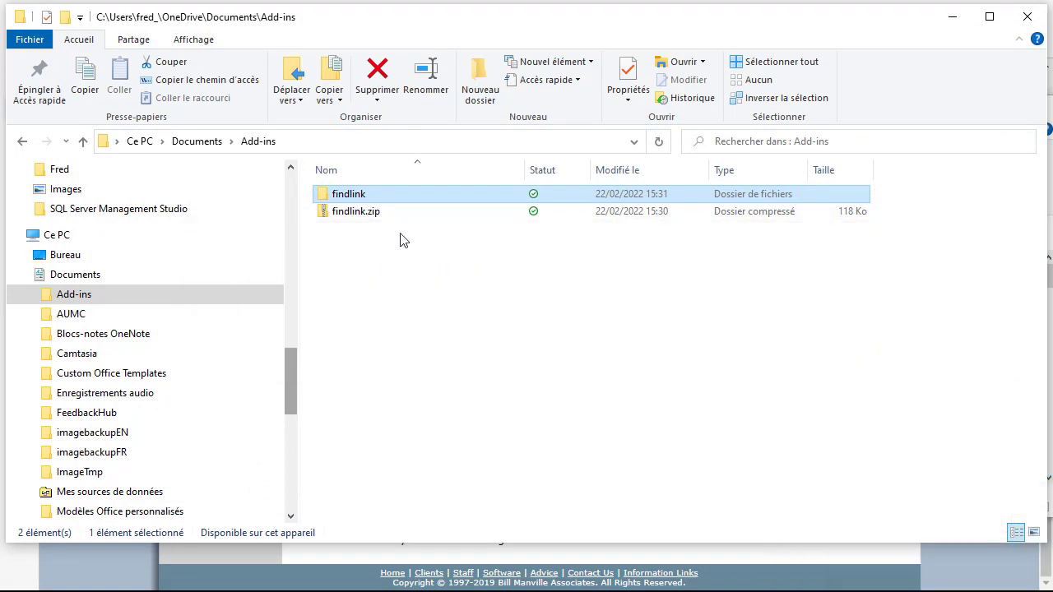
# - Check the general properties of the extracted findlink.xlam file for a security block, leaving them unchanged
pyautogui.doubleClick(350, 199)
pyautogui.click(355, 199)
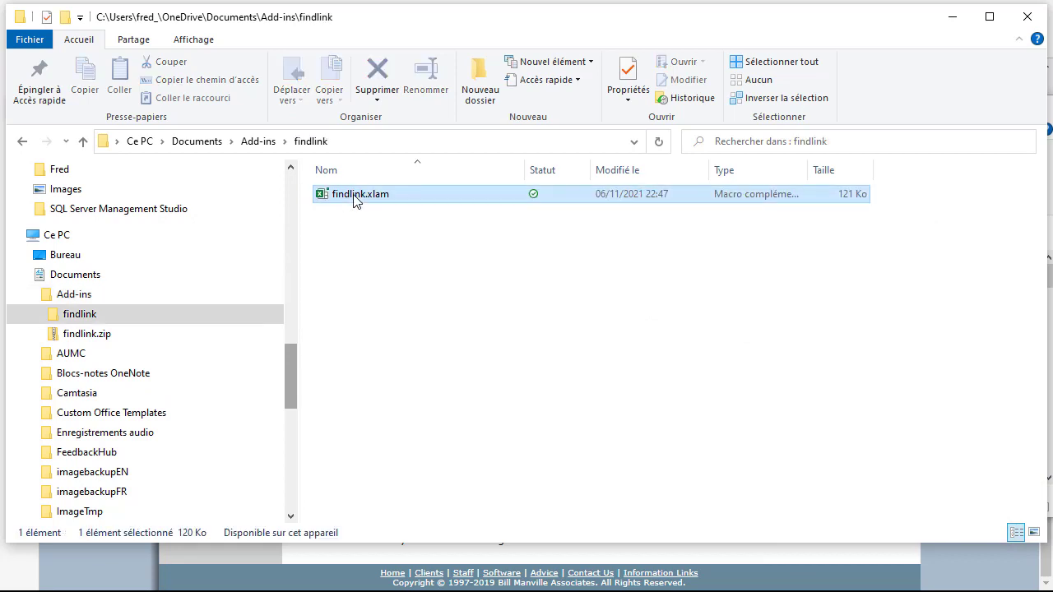
pyautogui.rightClick(354, 199)
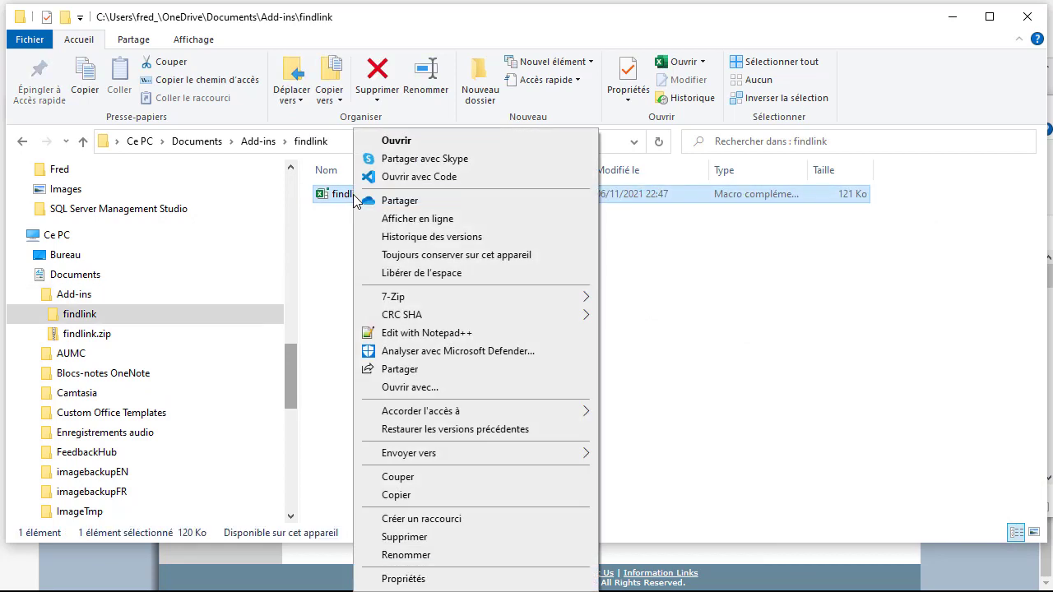
pyautogui.click(404, 579)
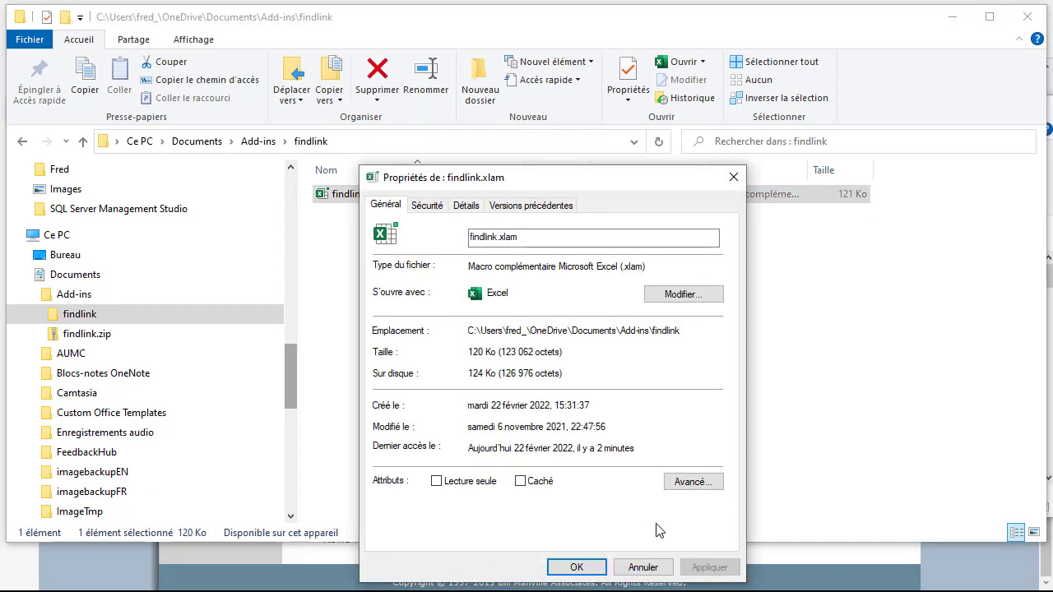
pyautogui.click(644, 569)
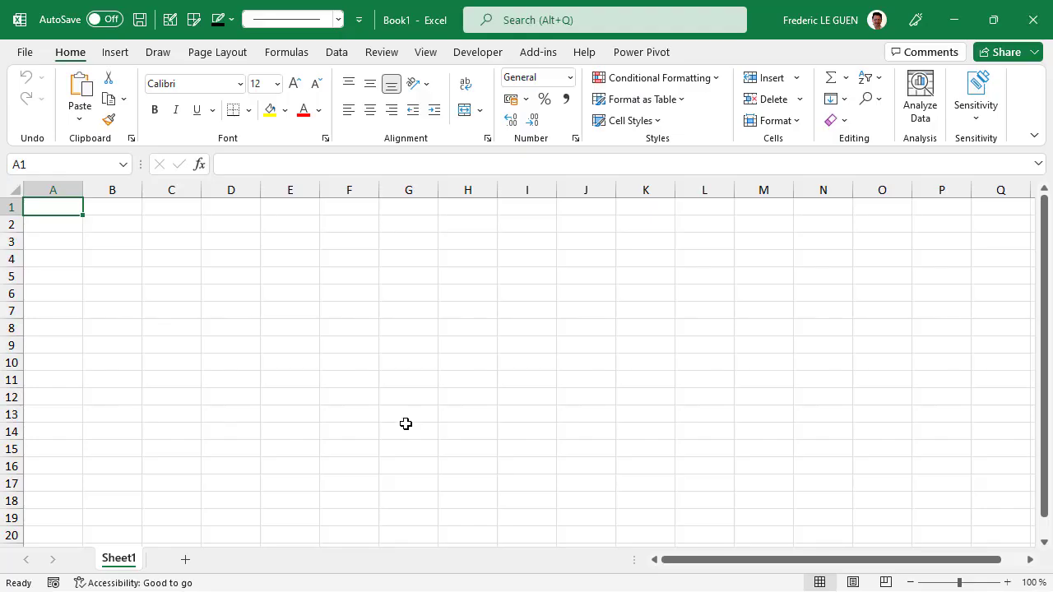
# - Open the list of available Excel add-ins from the program's add-in options
pyautogui.click(25, 52)
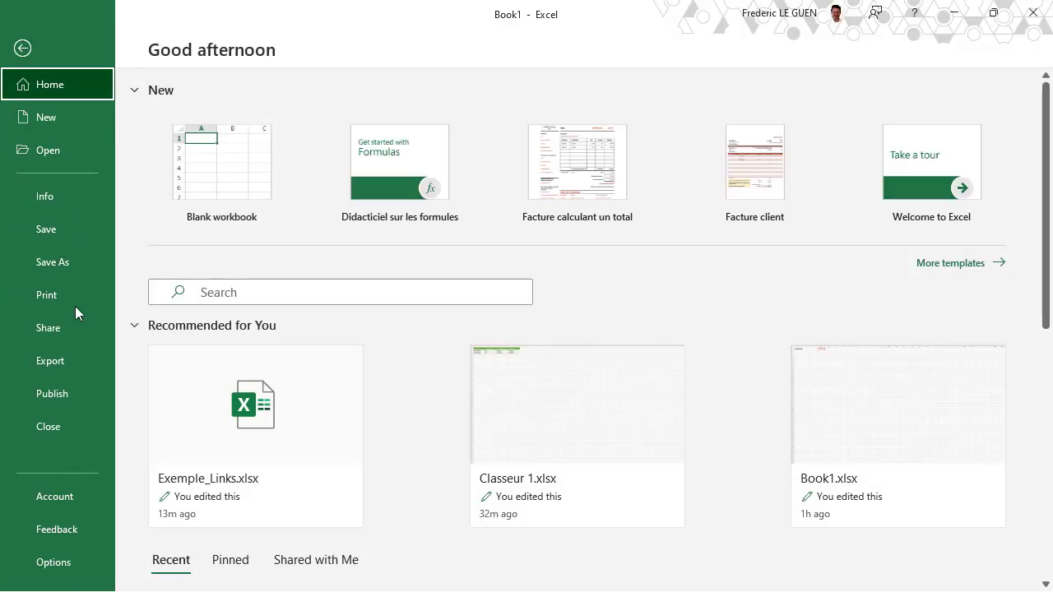
pyautogui.click(73, 568)
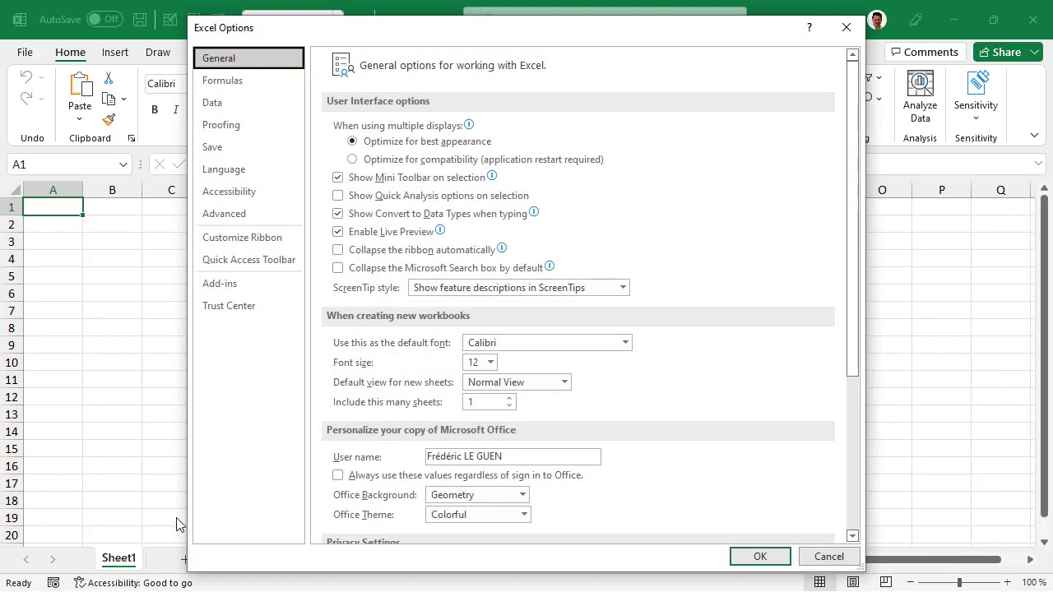
pyautogui.click(231, 289)
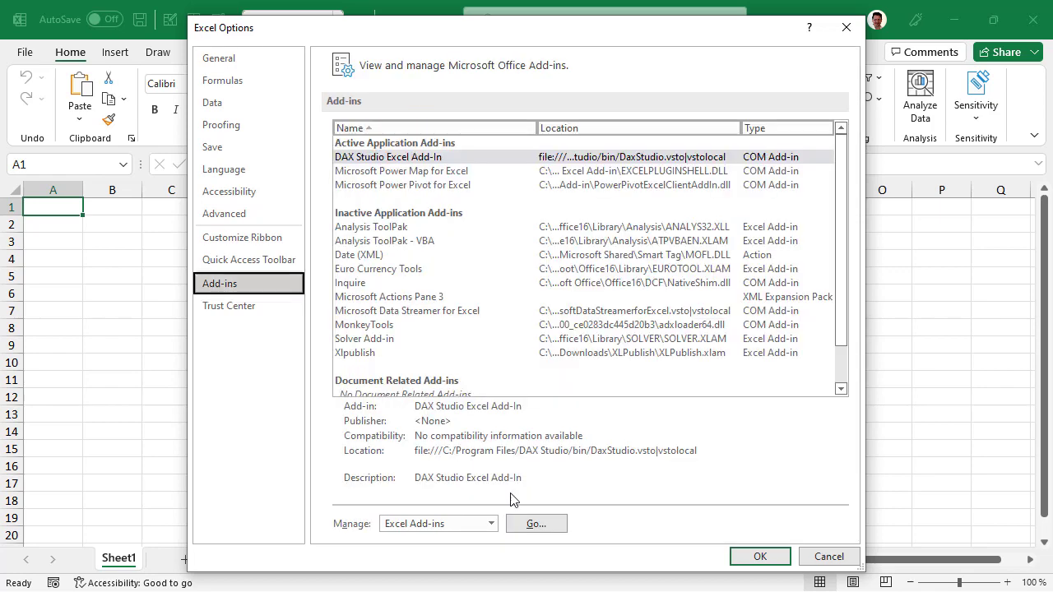
pyautogui.click(547, 524)
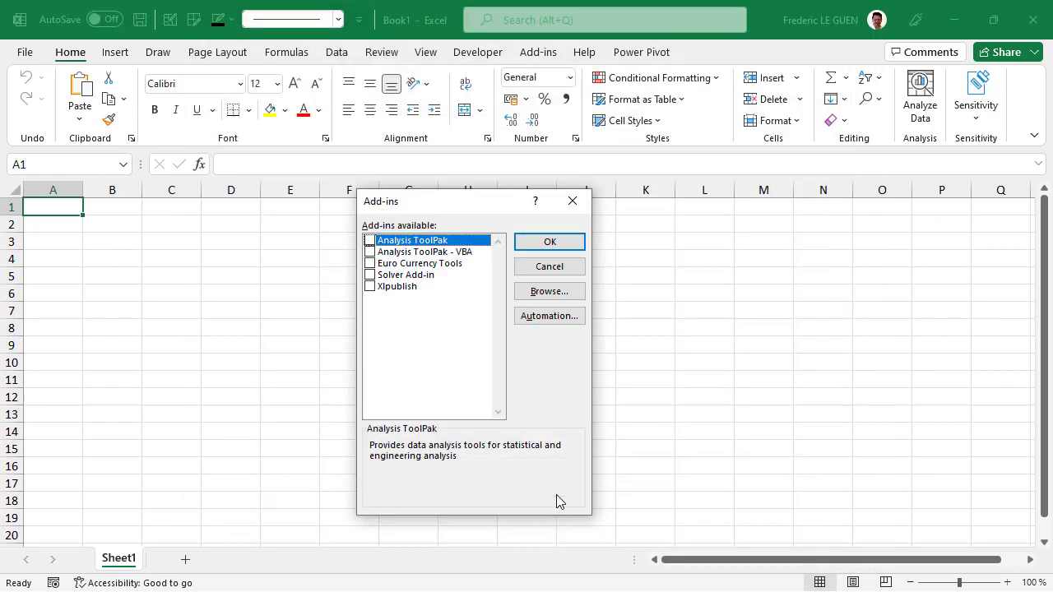
# - Load findlink.xlam from the Documents\Add-ins\findlink folder as an enabled add-in and check for its command among the data tools
pyautogui.click(565, 292)
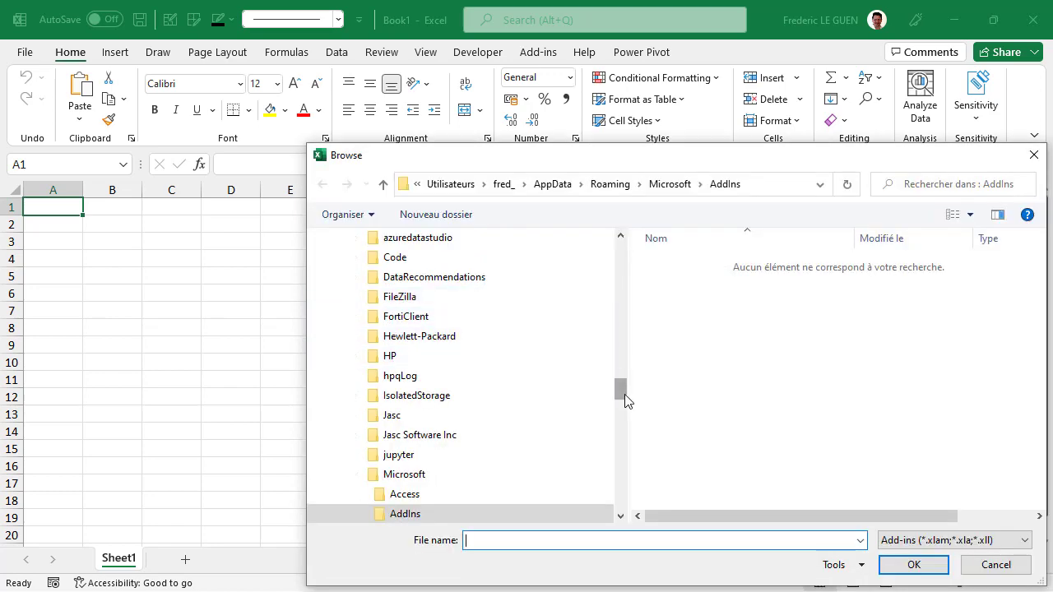
pyautogui.moveTo(623, 396); pyautogui.dragTo(621, 308)
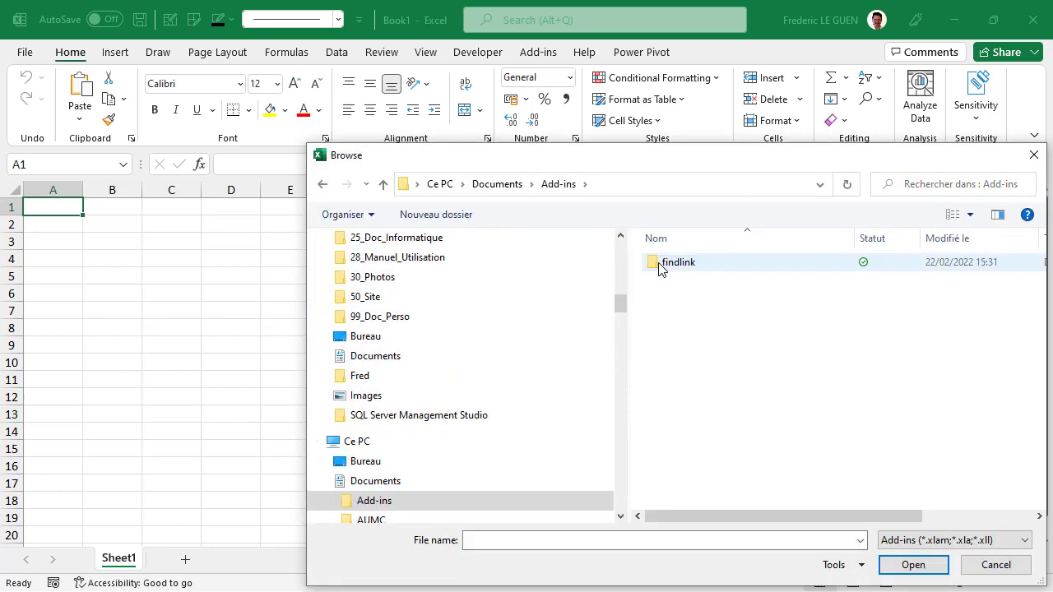
pyautogui.doubleClick(663, 269)
pyautogui.click(657, 270)
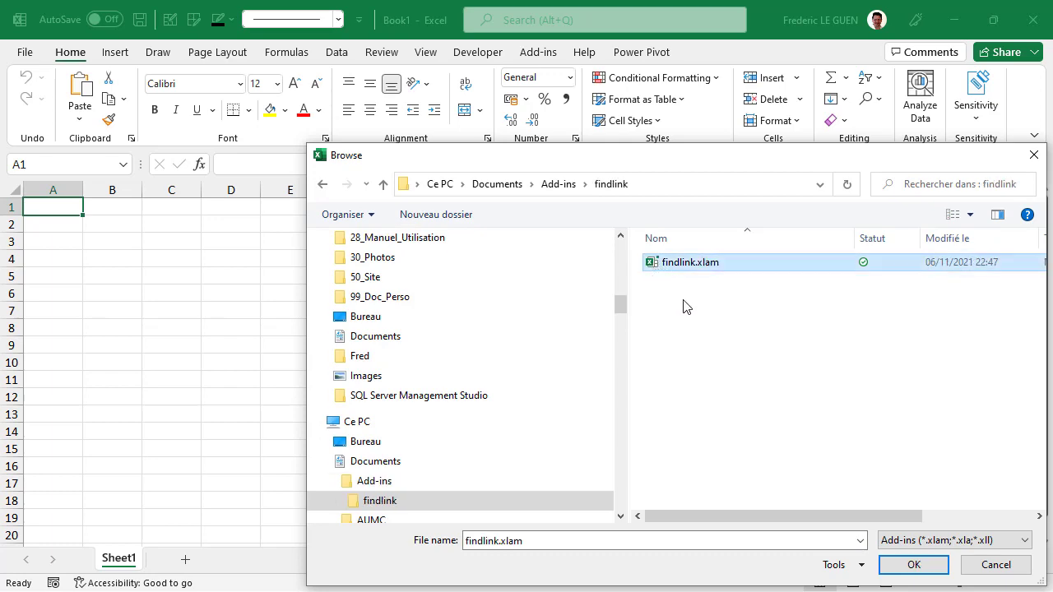
pyautogui.click(907, 565)
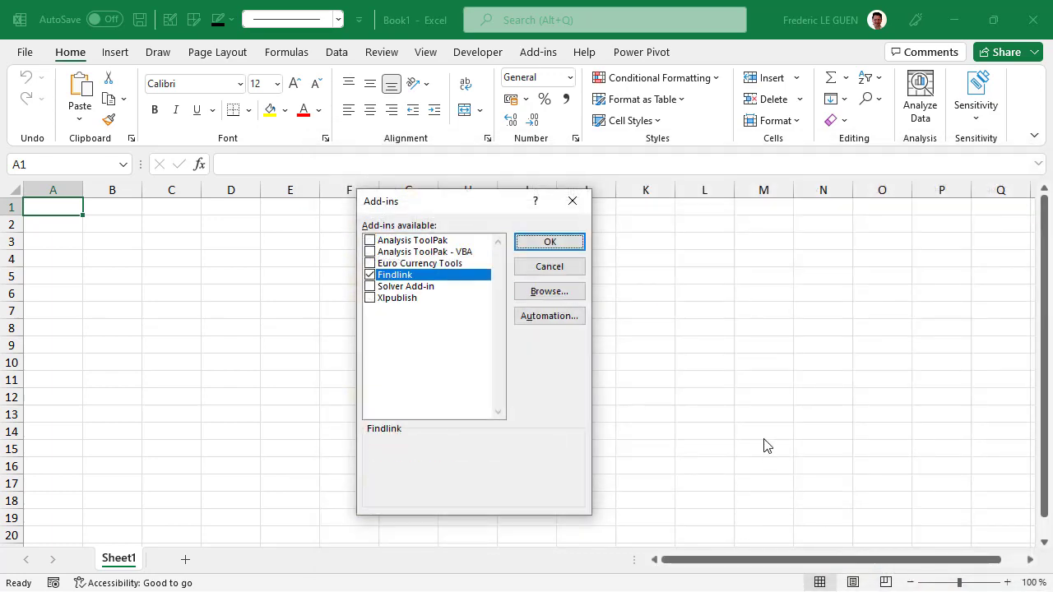
pyautogui.click(556, 243)
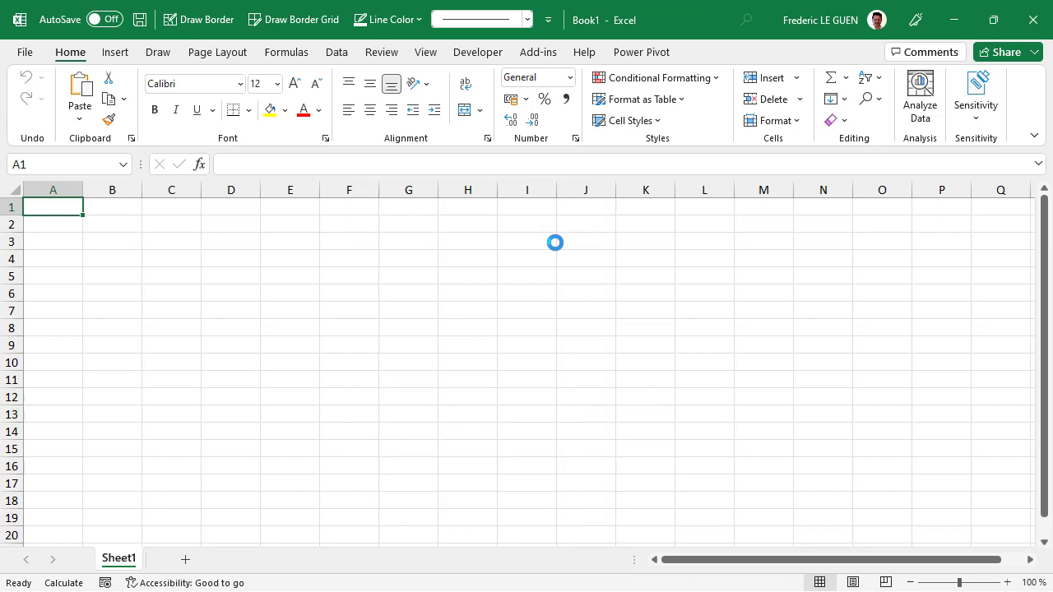
pyautogui.click(332, 56)
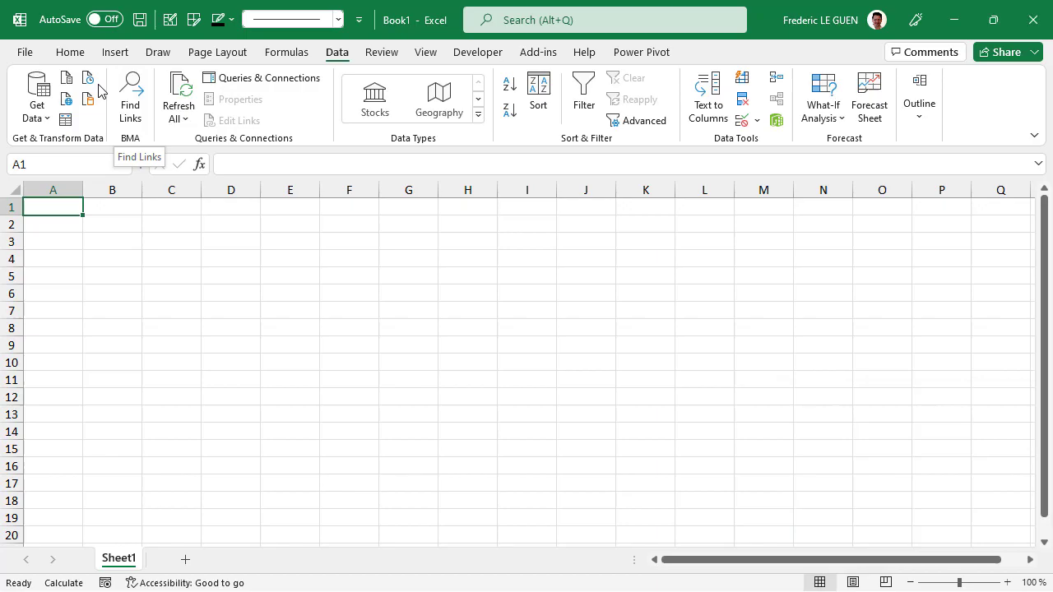
# - Open the recent Exemple_Links.xlsx from the 01_Liens_Cassés folder and try updating its external links, dismissing the alerts
pyautogui.click(25, 53)
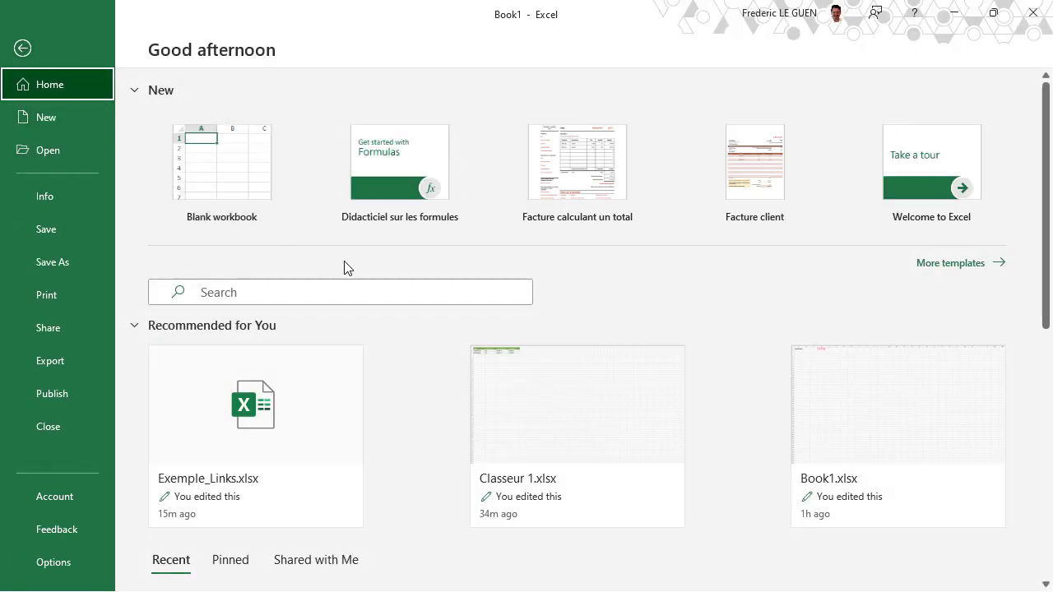
pyautogui.scroll(-2, 344, 266)
pyautogui.scroll(-3, 344, 267)
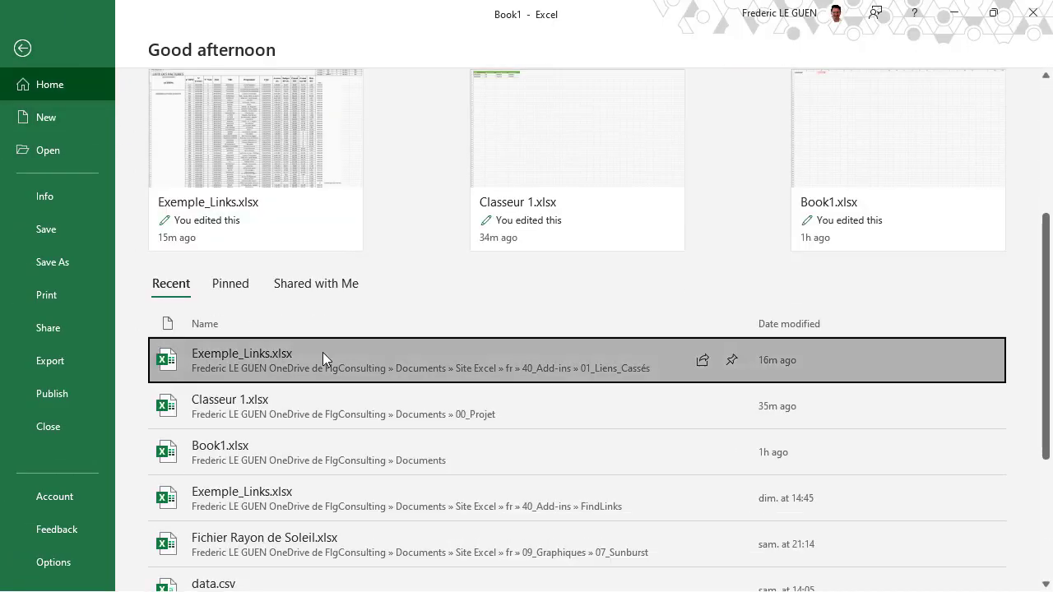
pyautogui.click(323, 356)
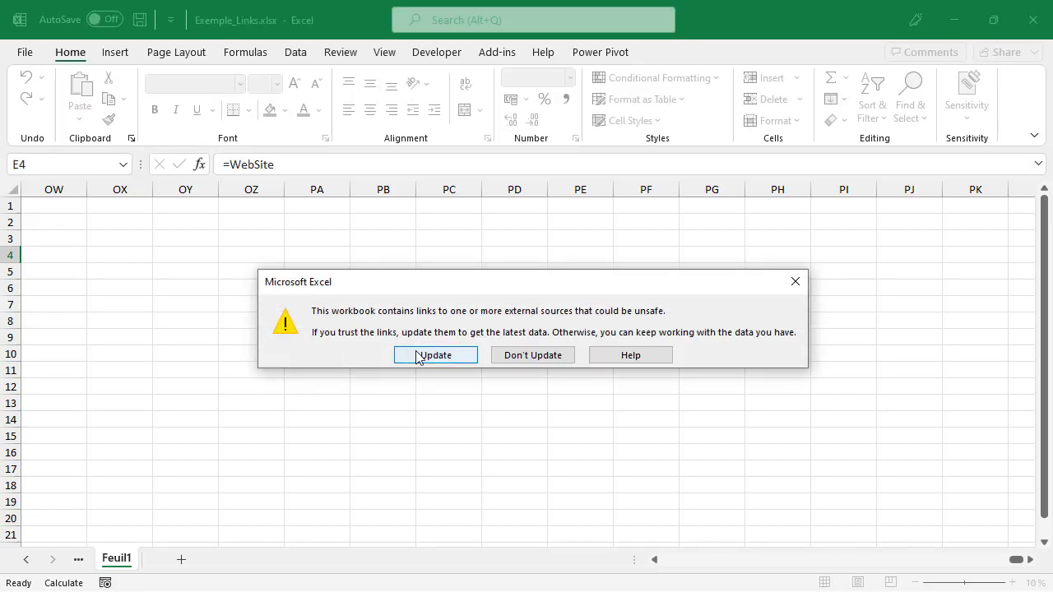
pyautogui.click(426, 357)
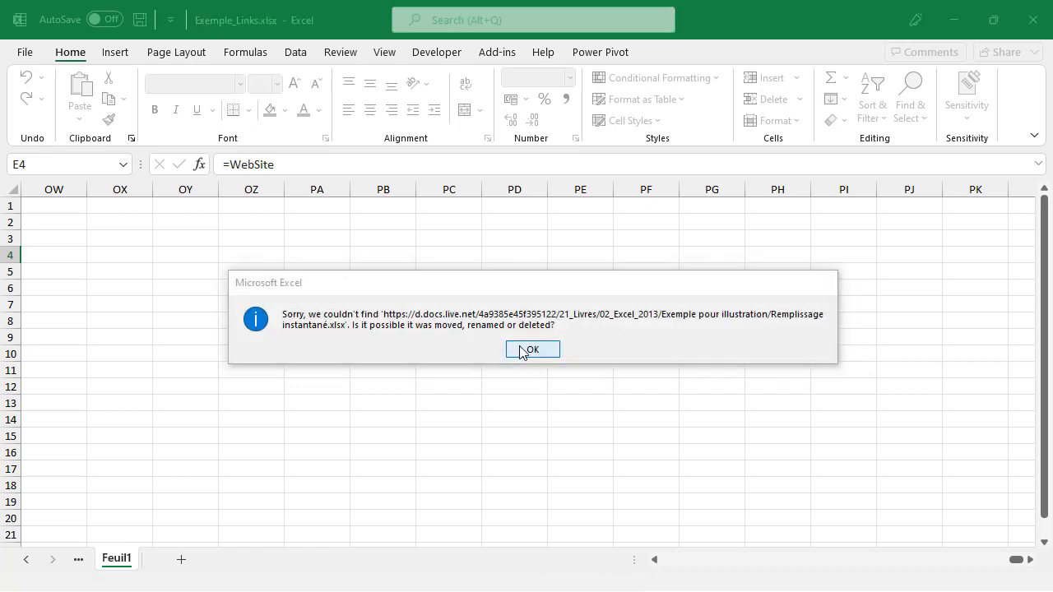
pyautogui.click(521, 352)
pyautogui.click(532, 366)
pyautogui.click(519, 357)
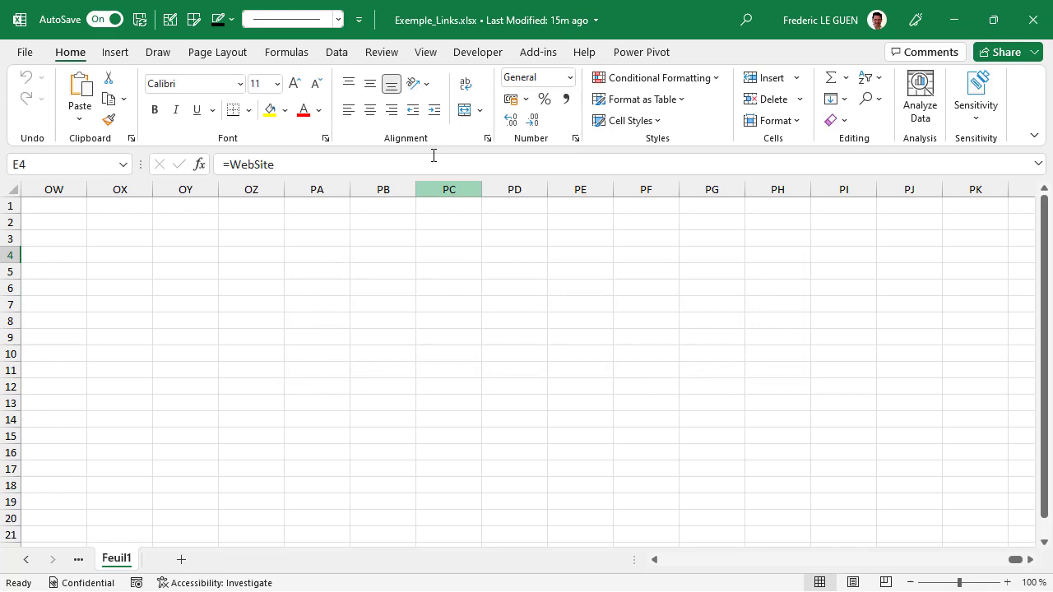
# - Run Find Links on the workbook for the string .XLS, only listing the links found without messages or deletion
pyautogui.click(333, 56)
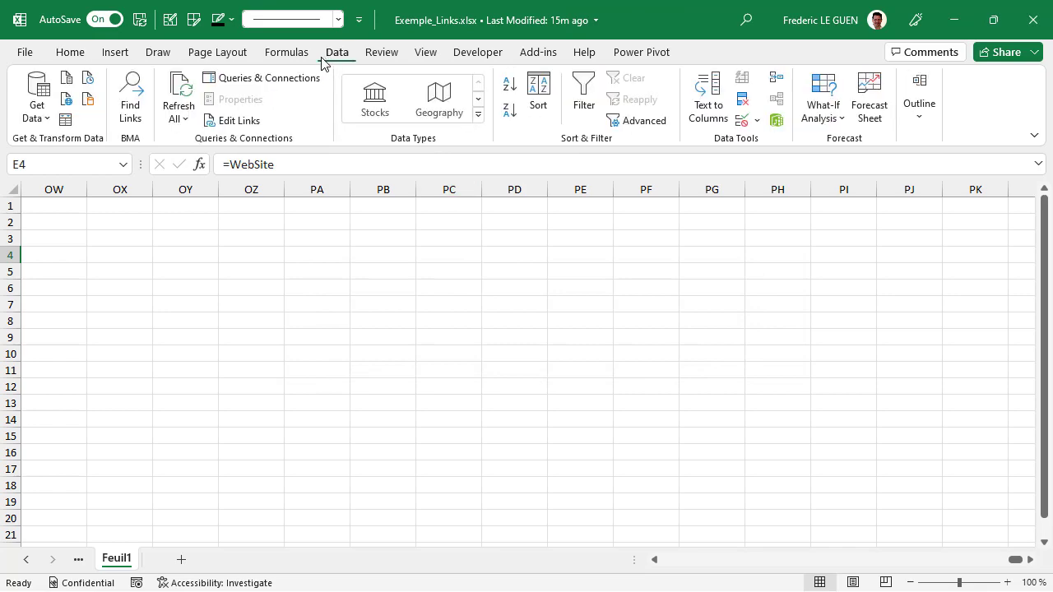
pyautogui.click(131, 92)
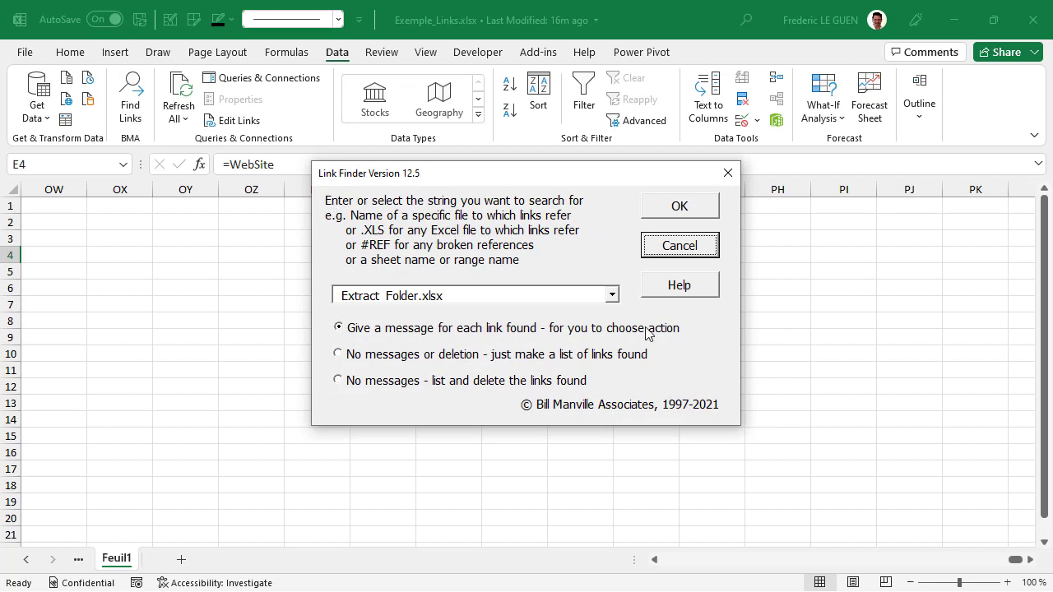
pyautogui.click(612, 295)
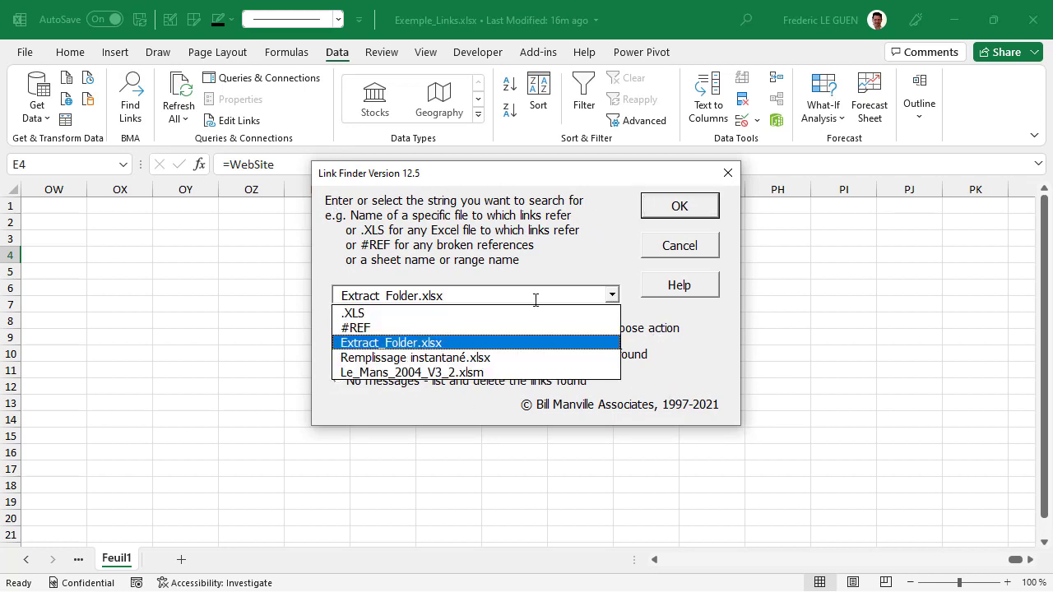
pyautogui.click(451, 317)
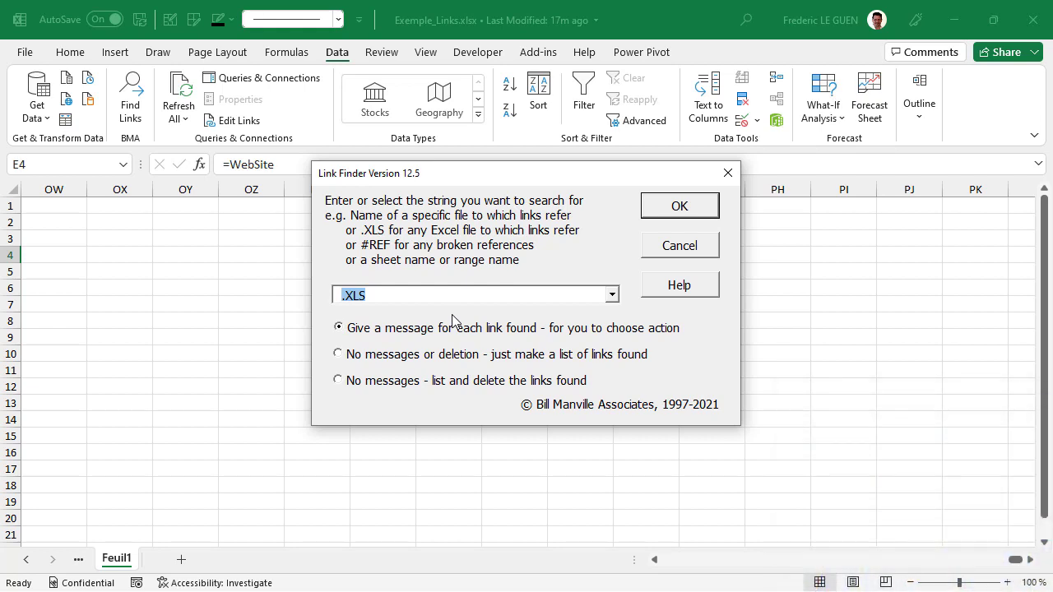
pyautogui.click(448, 294)
pyautogui.write('X')
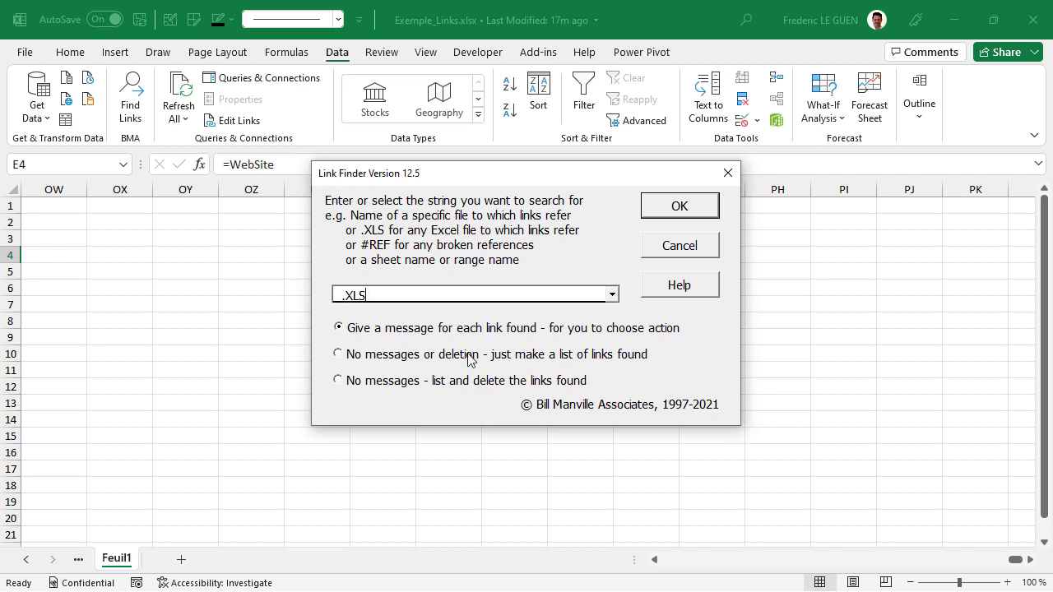
pyautogui.click(338, 354)
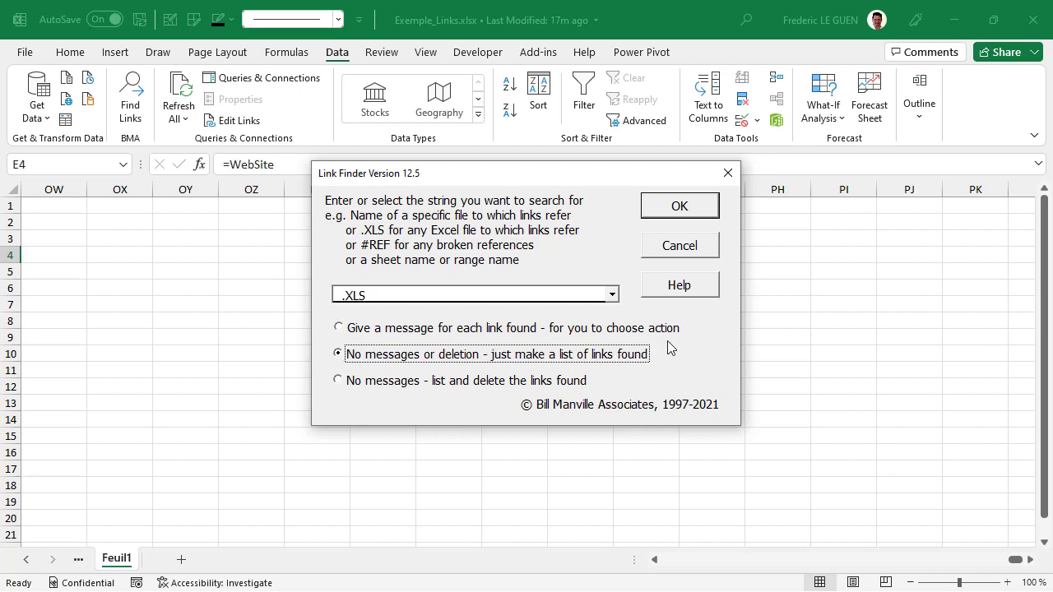
pyautogui.click(680, 206)
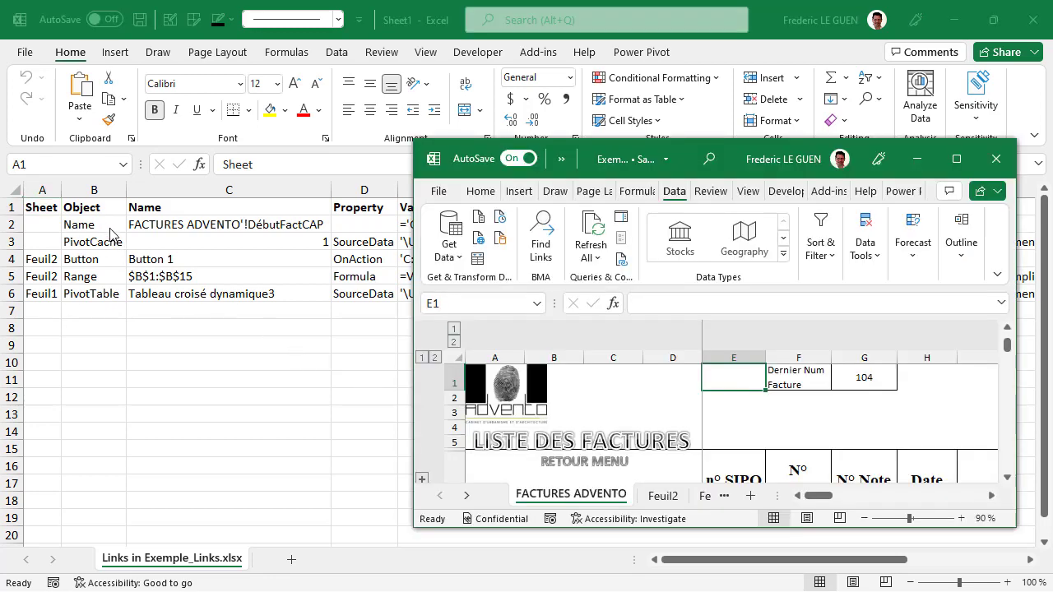
# - Check what the defined name DébutFactCAP refers to in the Name Manager of Exemple_Links, leaving it unchanged
pyautogui.click(634, 192)
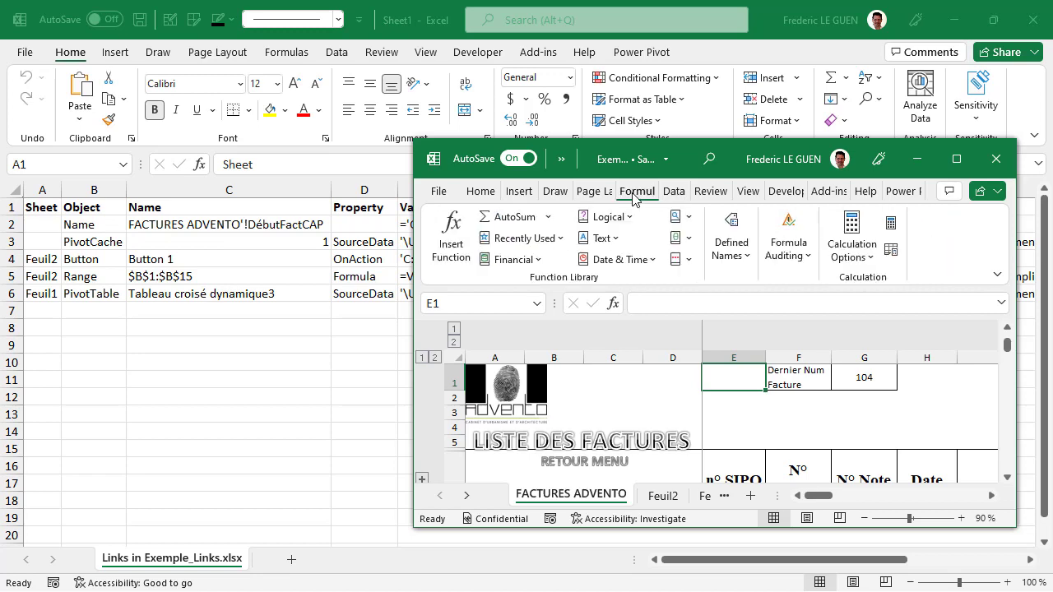
pyautogui.click(731, 243)
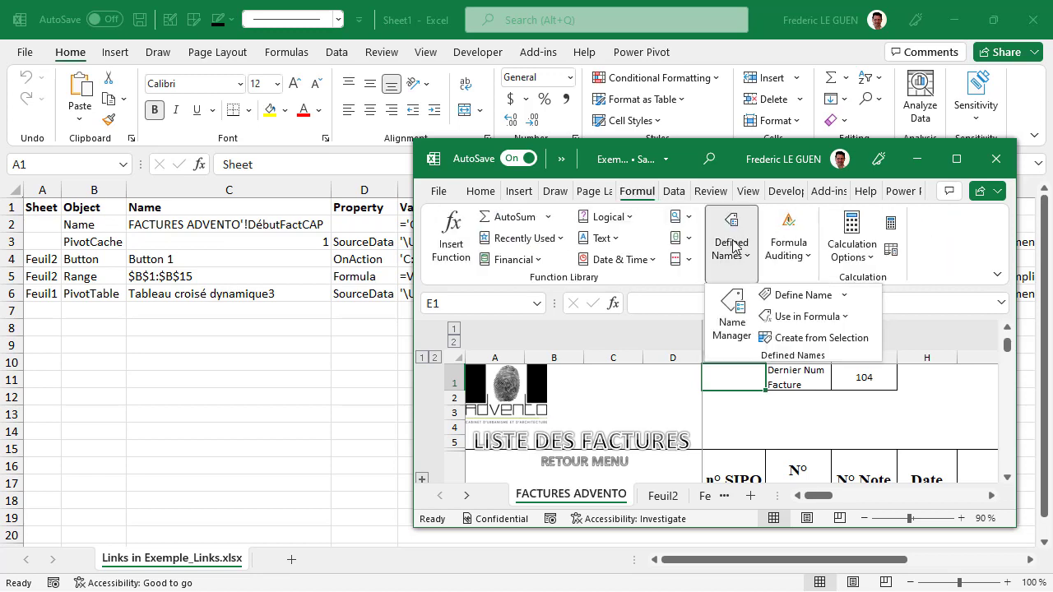
pyautogui.click(734, 310)
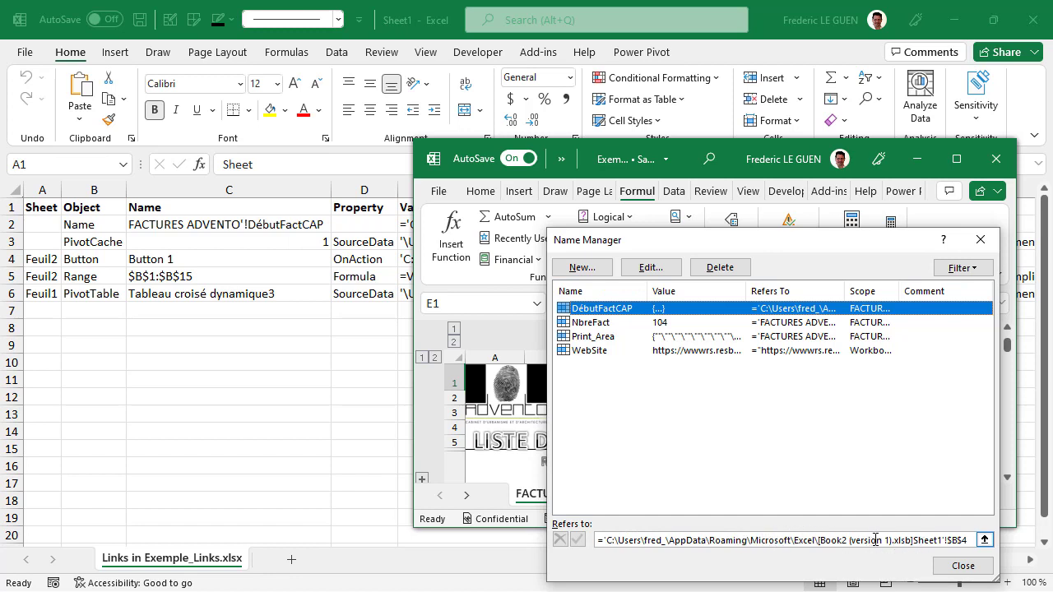
pyautogui.click(950, 565)
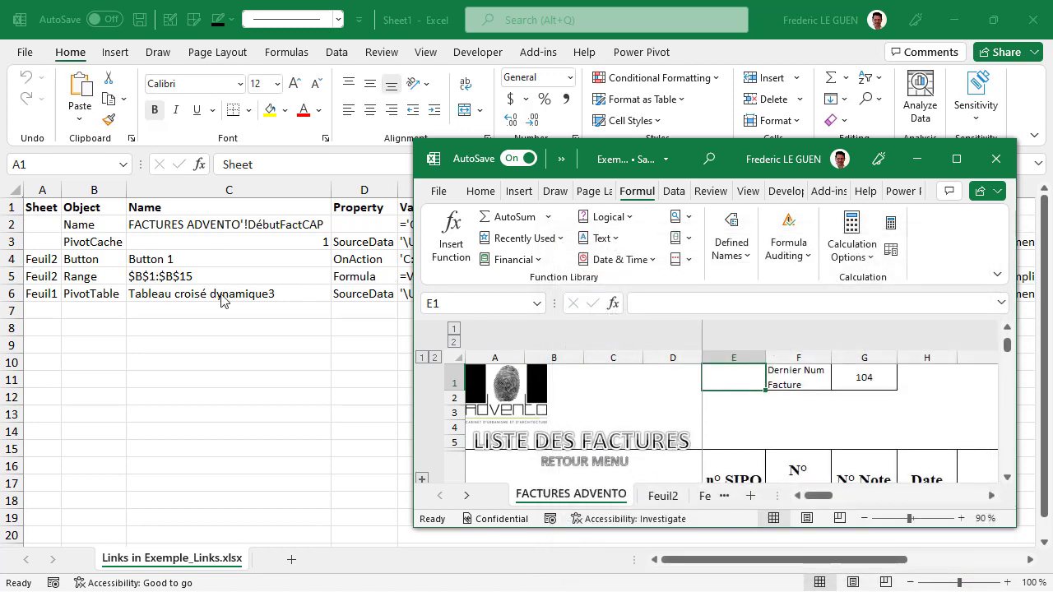
# - Examine the Ajout Coureur button and the VLOOKUP formula in cell B1 on sheet Feuil2
pyautogui.click(674, 497)
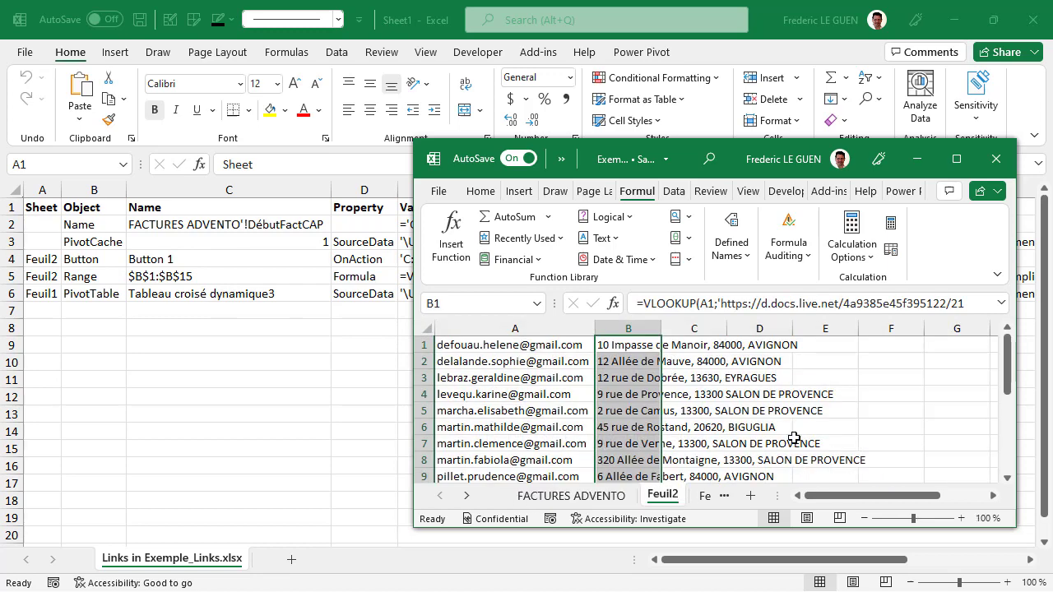
pyautogui.moveTo(855, 496); pyautogui.dragTo(929, 496)
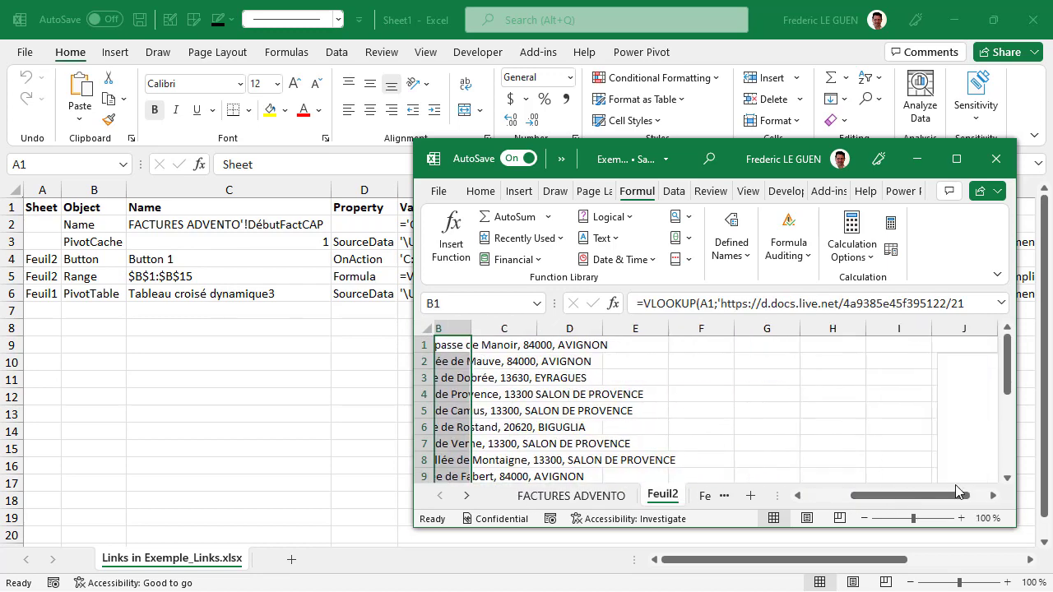
pyautogui.click(993, 496)
pyautogui.click(993, 496)
pyautogui.click(993, 496)
pyautogui.scroll(-4, 743, 429)
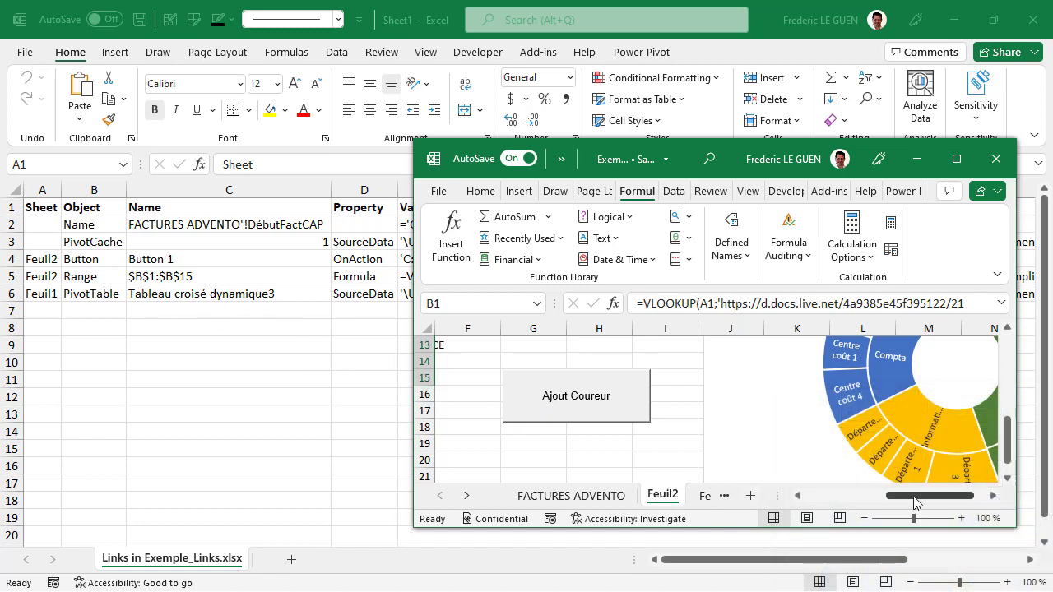
pyautogui.moveTo(914, 497); pyautogui.dragTo(810, 495)
pyautogui.scroll(4, 682, 415)
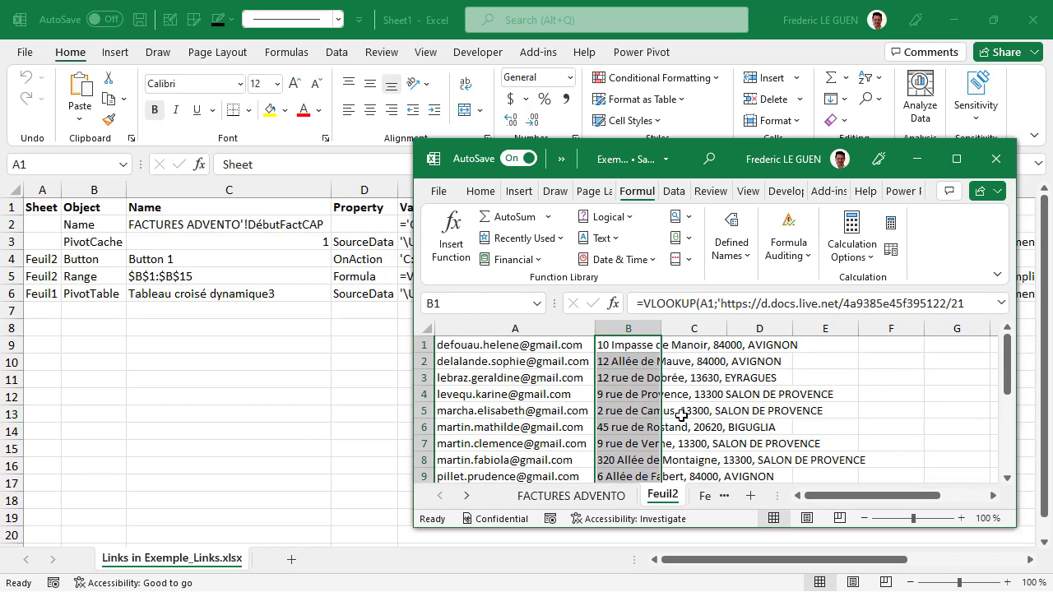
pyautogui.click(627, 345)
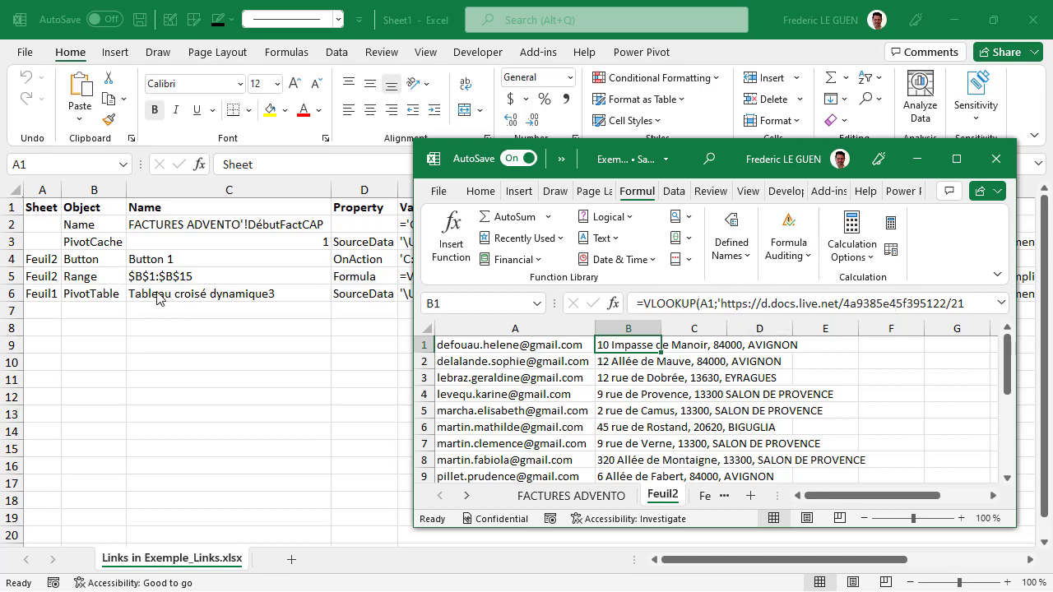
# - Open the data source settings of the pivot table on sheet Feuil1 to examine its source range
pyautogui.click(701, 499)
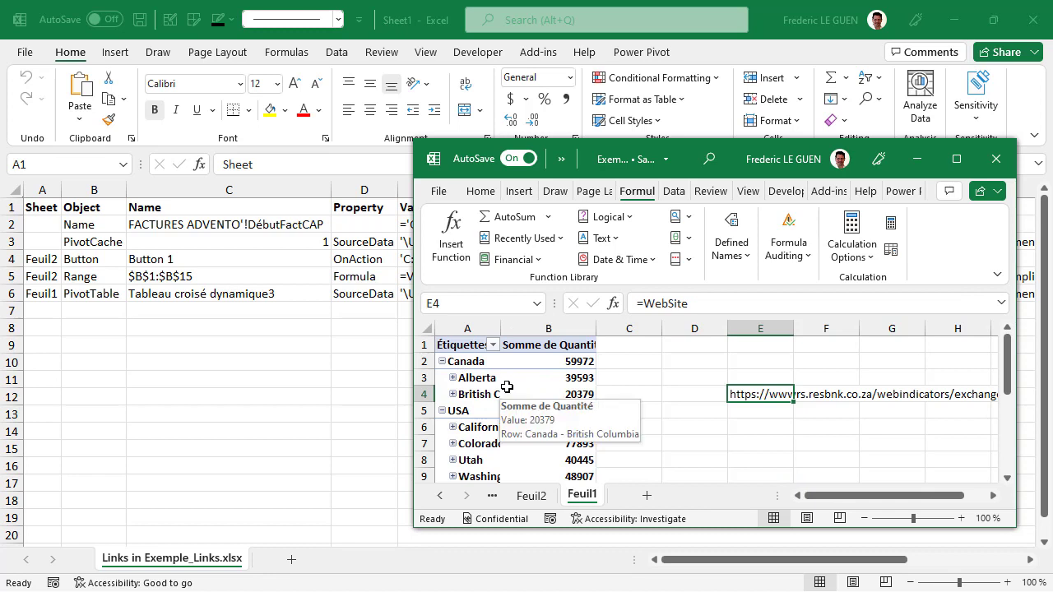
pyautogui.click(504, 380)
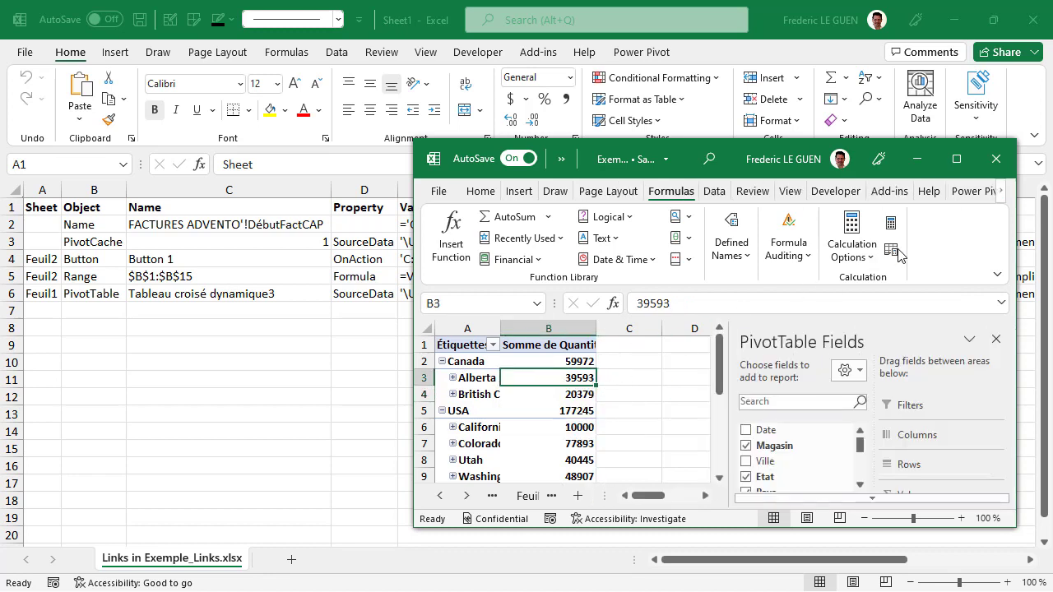
pyautogui.scroll(4, 940, 230)
pyautogui.click(1001, 191)
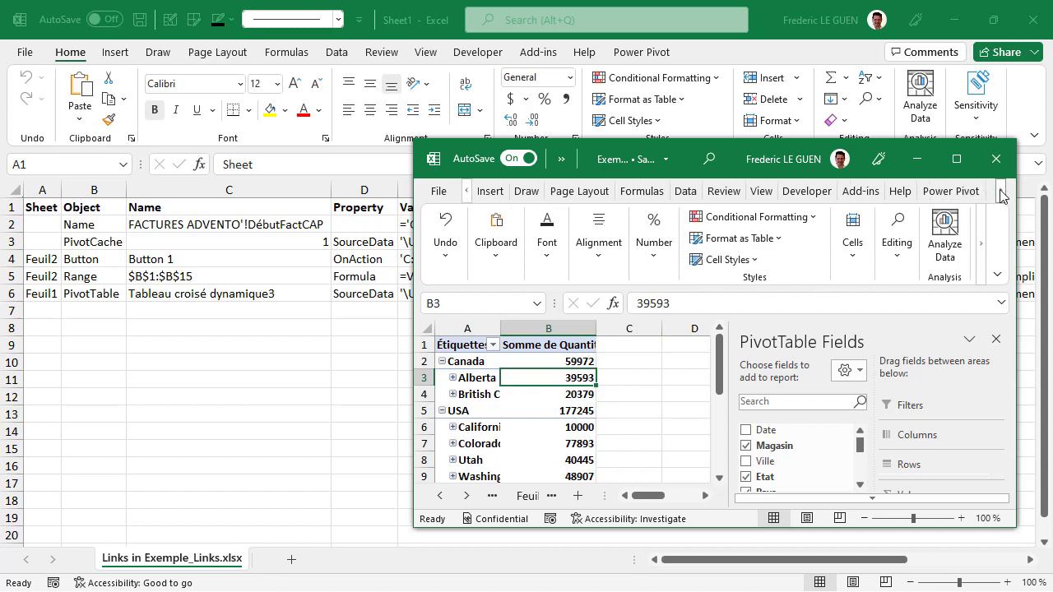
pyautogui.click(960, 192)
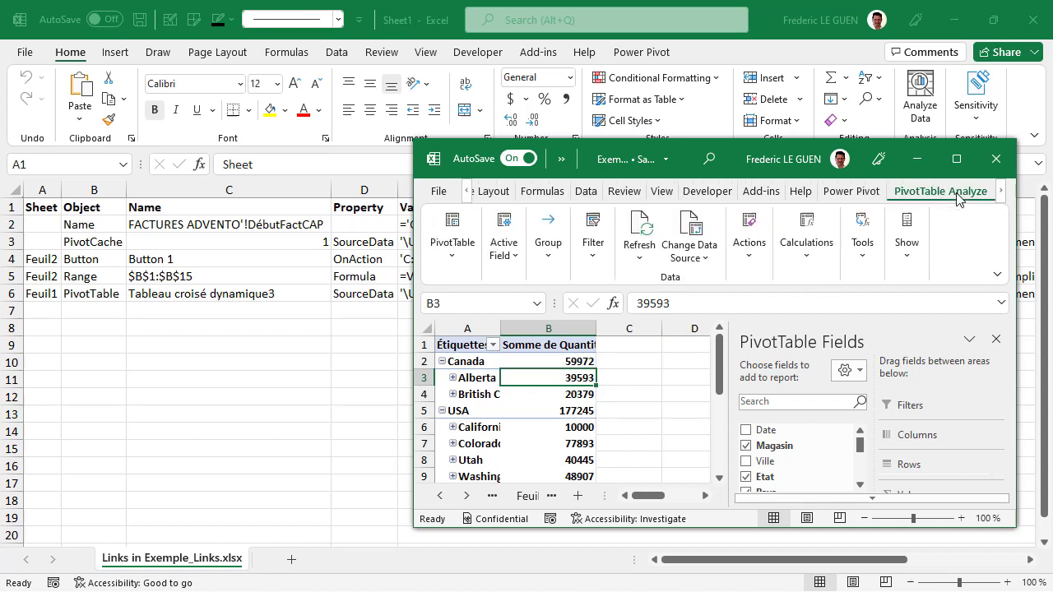
pyautogui.click(691, 227)
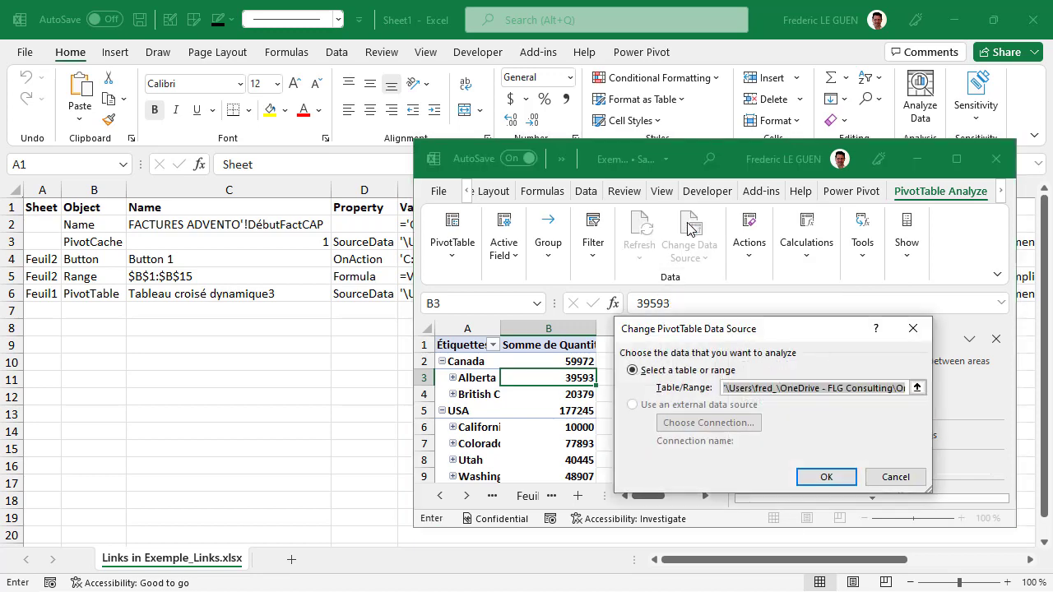